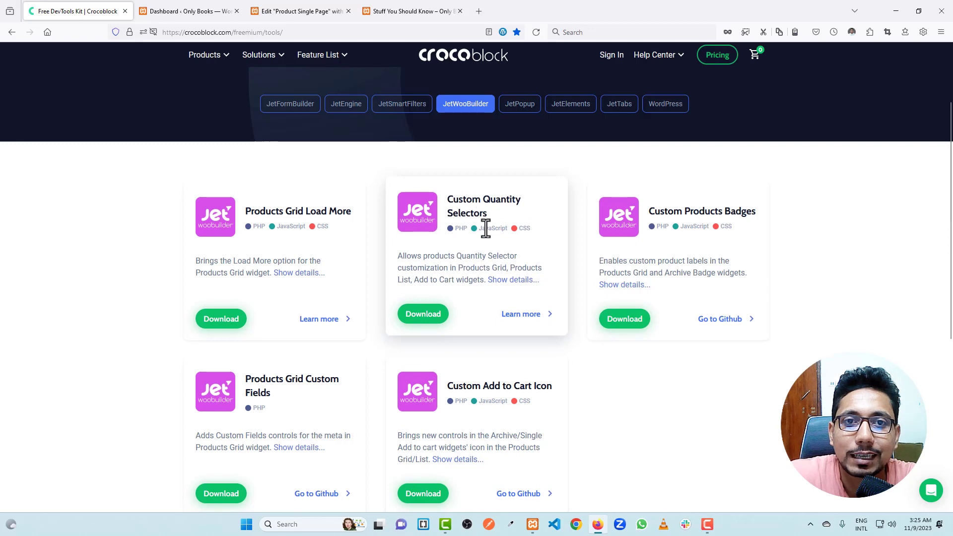
Add a Single Add to Cart widget below the price in the Product Single Page template and update the template
click(417, 11)
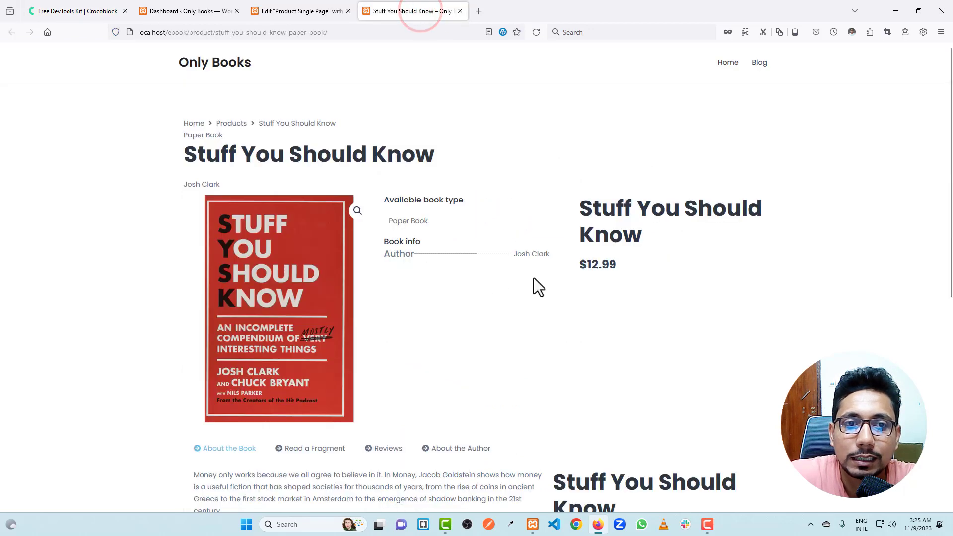
scroll(536, 293, down, 3)
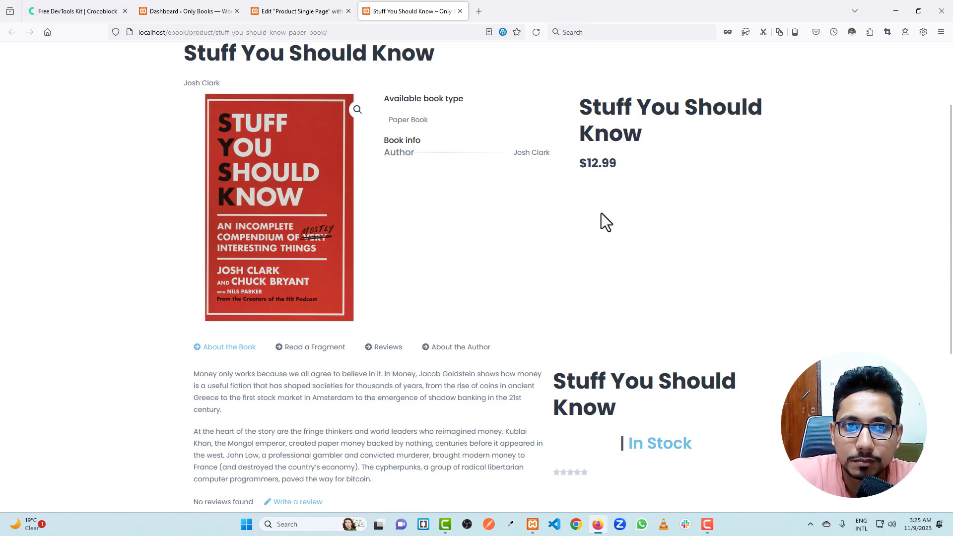
click(296, 10)
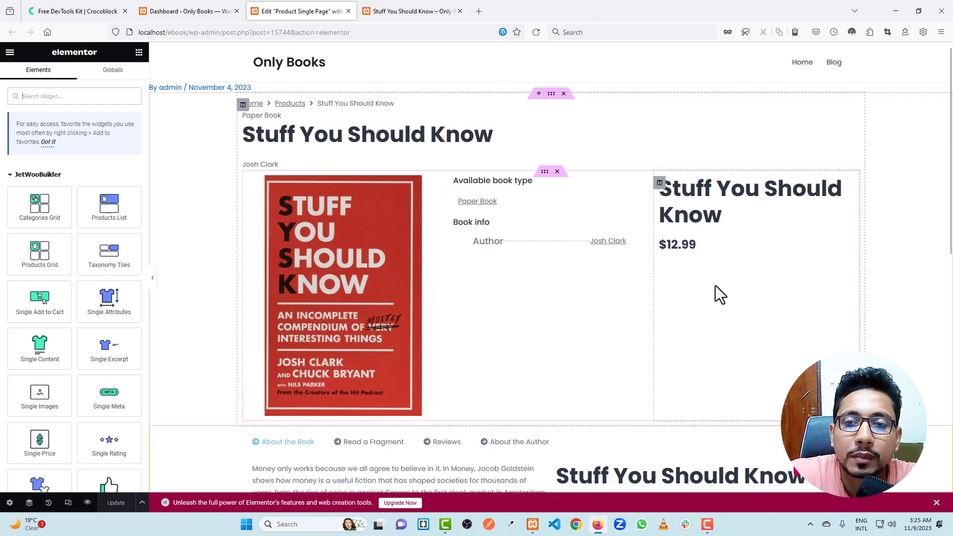
click(743, 270)
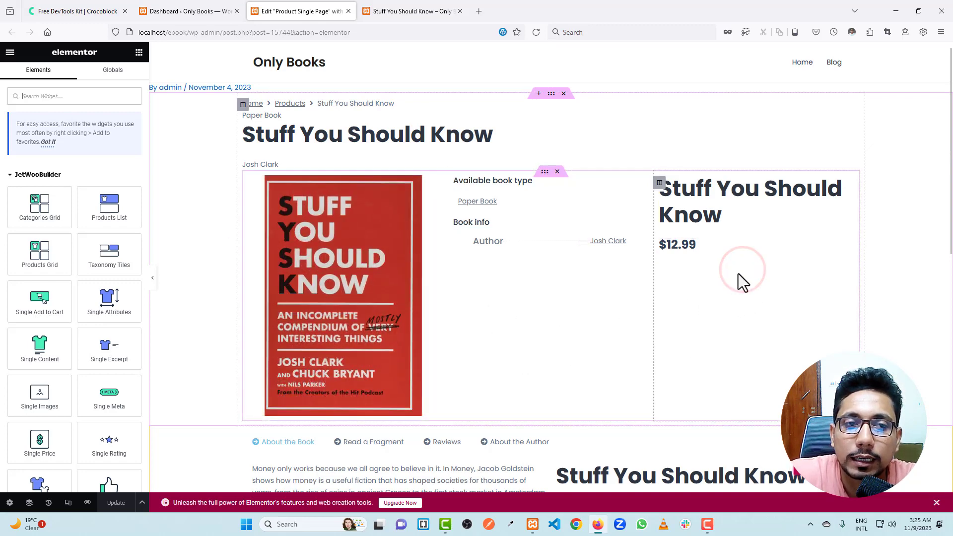
text(ad)
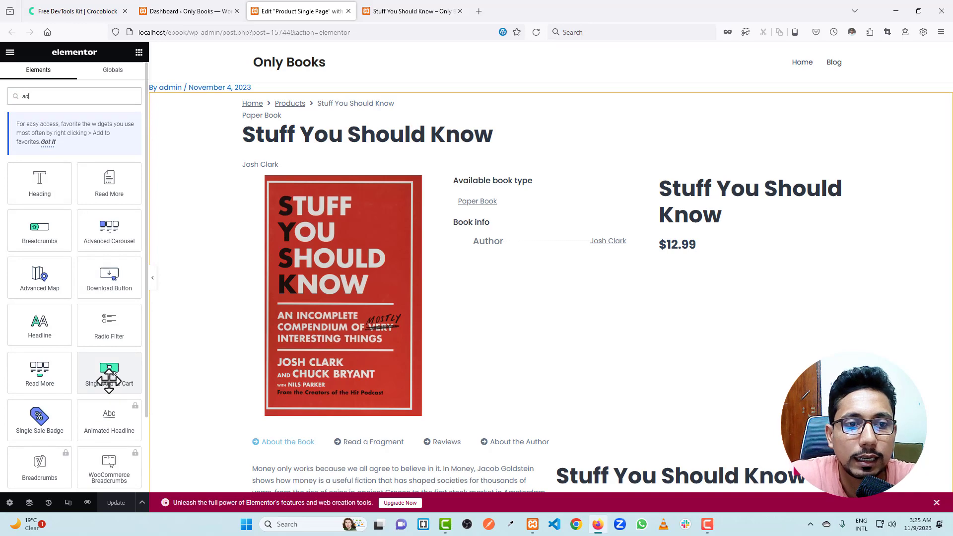
drag(106, 377, 726, 314)
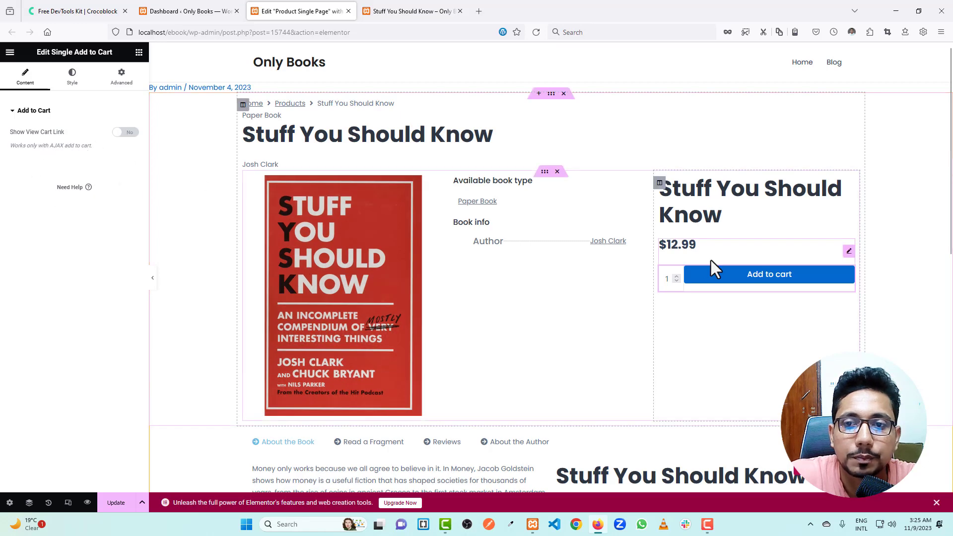
click(118, 505)
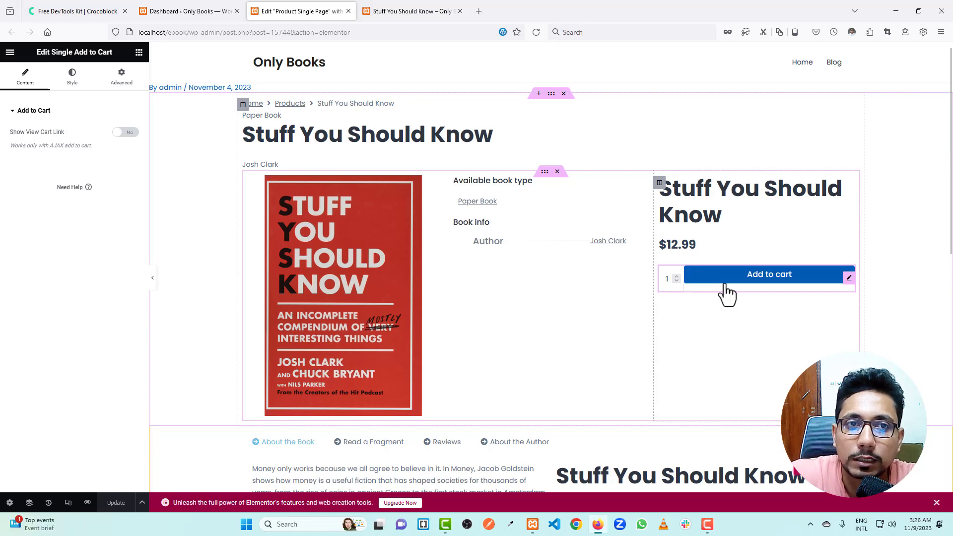
Examine the Custom Quantity Selectors and Custom Add to Cart Icon details among the JetWooBuilder add-ons on the Crocoblock free tools page
click(88, 10)
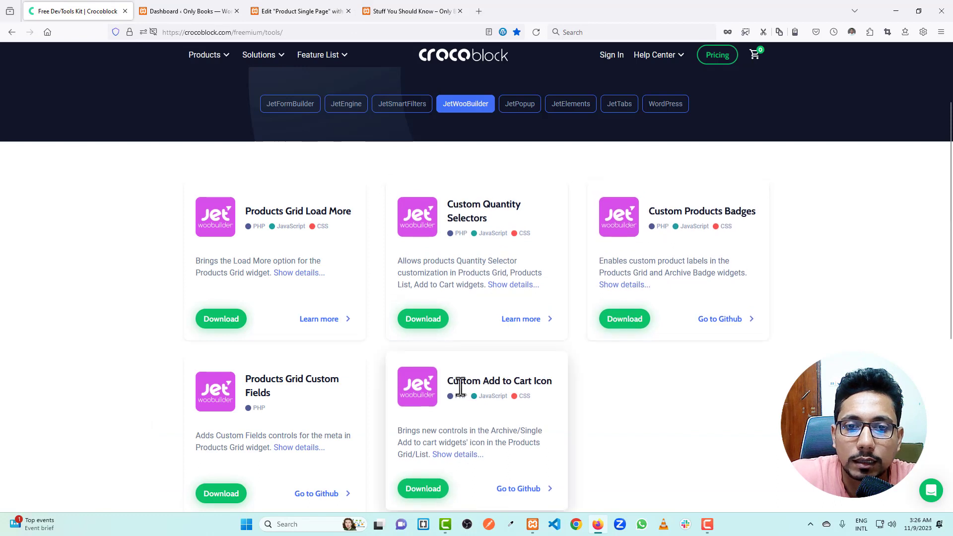
drag(448, 381, 555, 386)
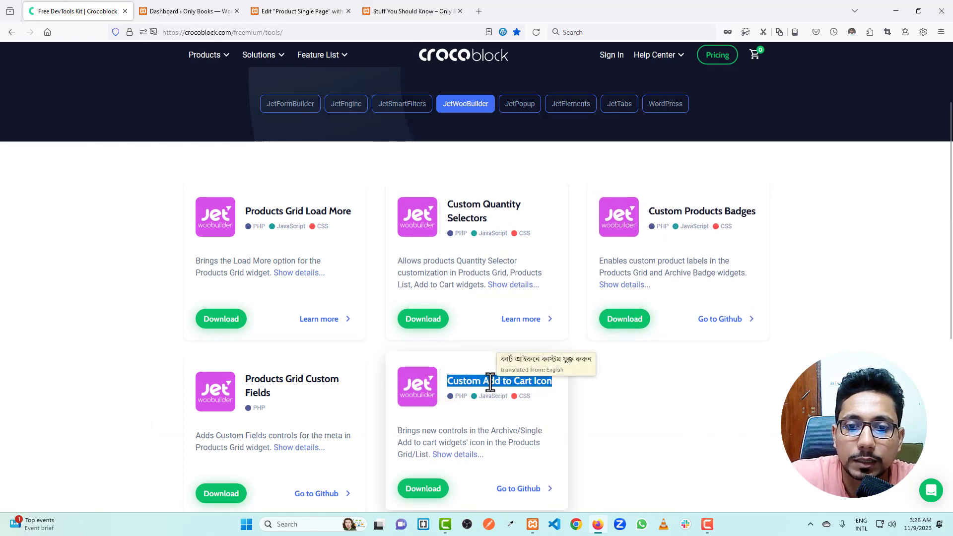
click(626, 389)
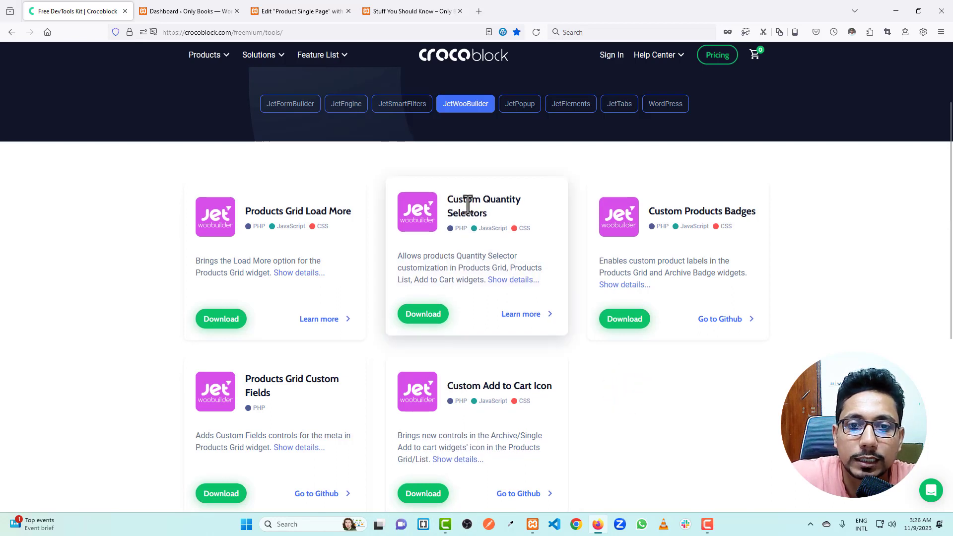
click(511, 279)
scroll(497, 281, down, 1)
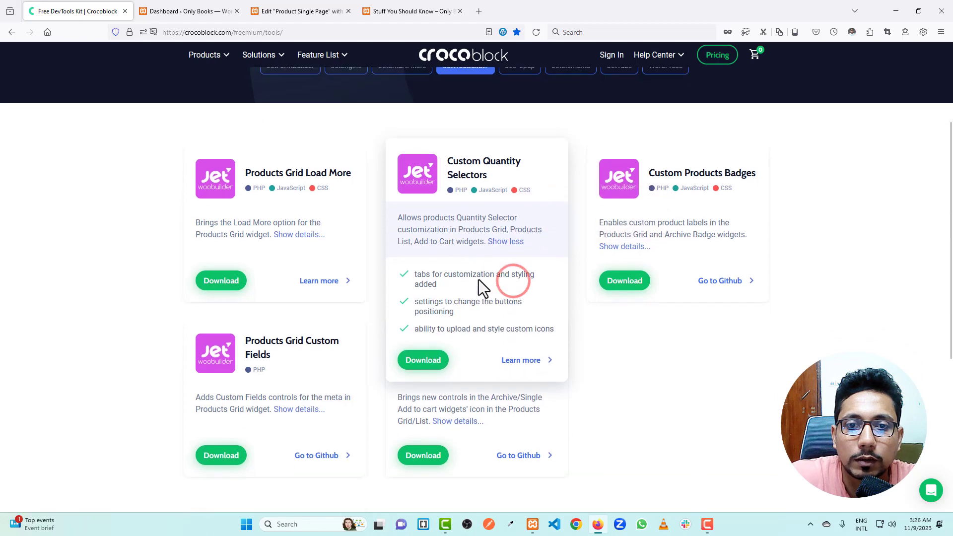
drag(428, 263, 479, 305)
click(522, 307)
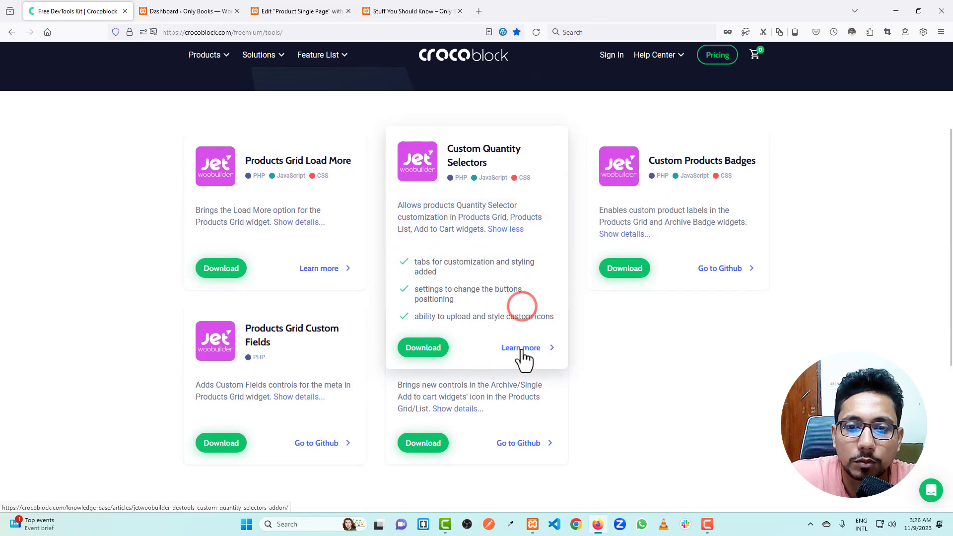
scroll(615, 332, down, 1)
scroll(615, 333, down, 1)
drag(458, 229, 530, 229)
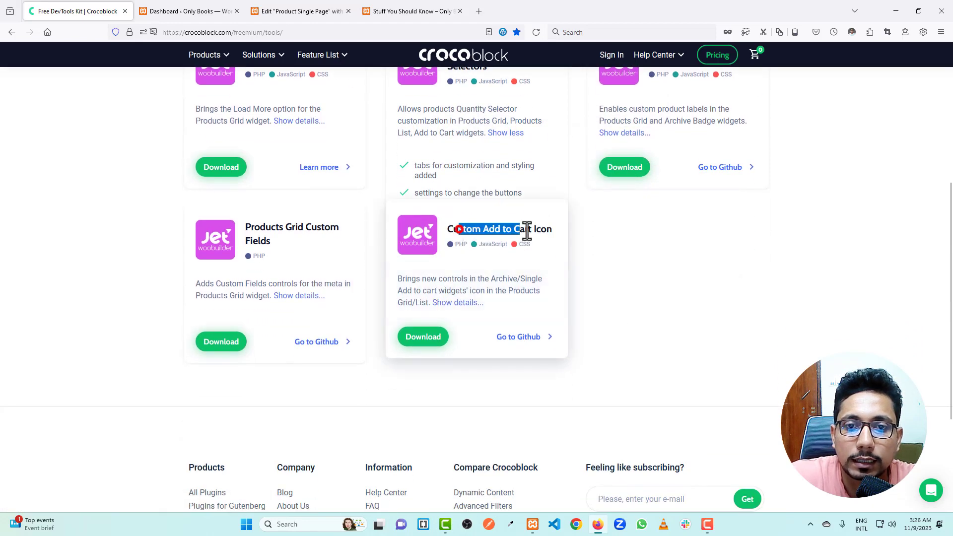
click(479, 304)
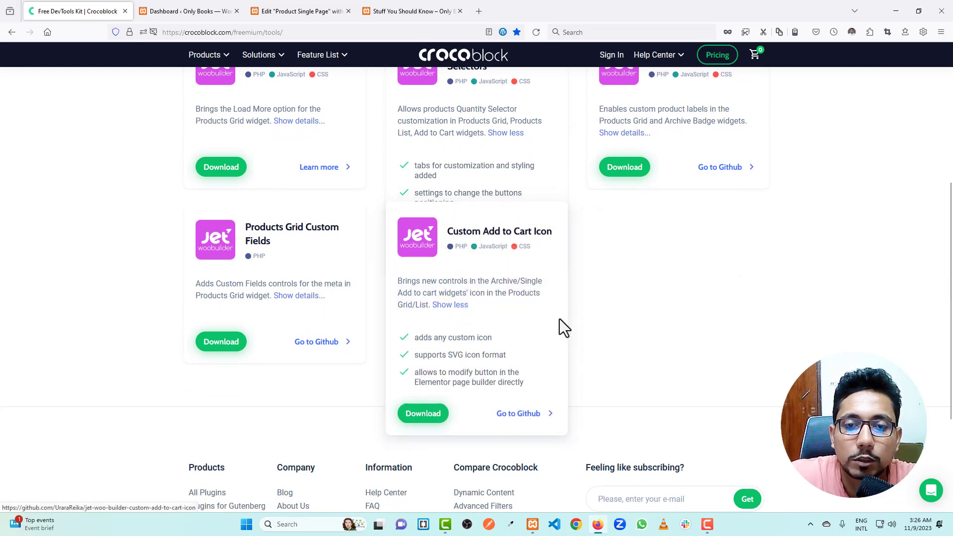
scroll(496, 318, up, 1)
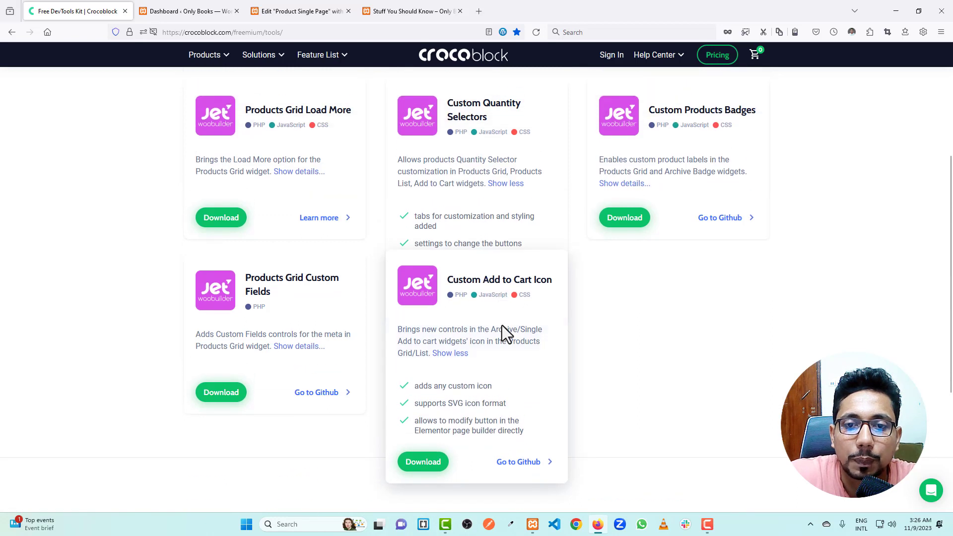
click(460, 357)
click(502, 180)
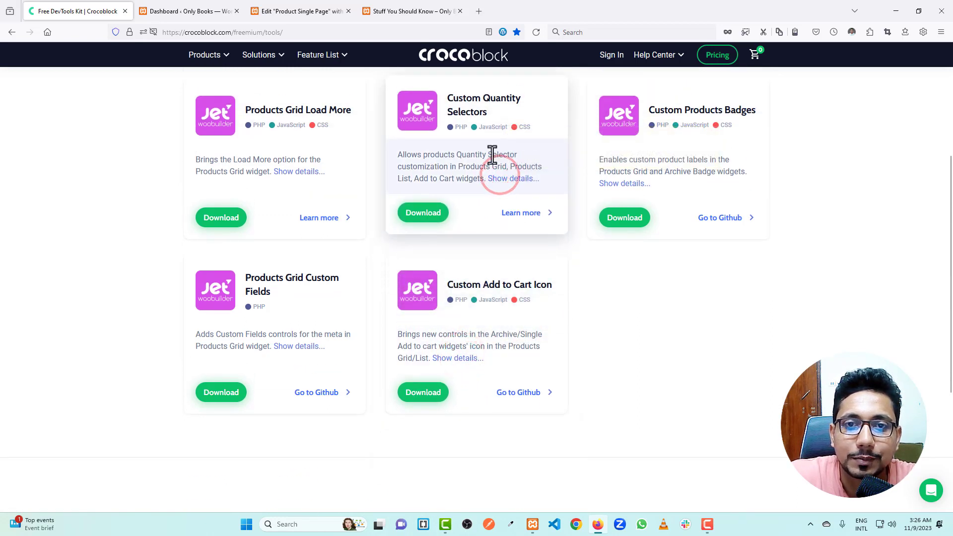
scroll(437, 209, up, 2)
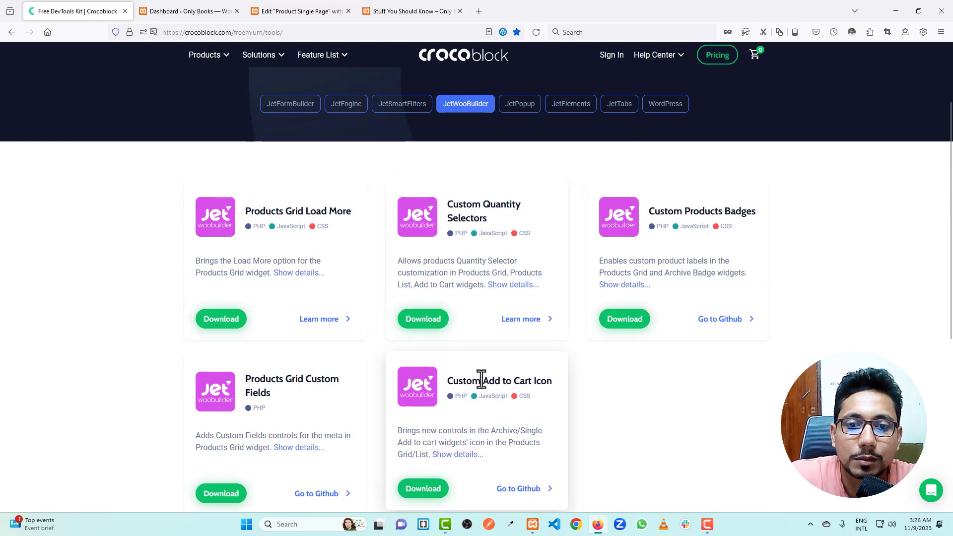
Open the site's installed plugins in a new tab and locate the JetWooBuilder Custom Quantity Selector and Custom Add to Cart Icon plugins
click(185, 12)
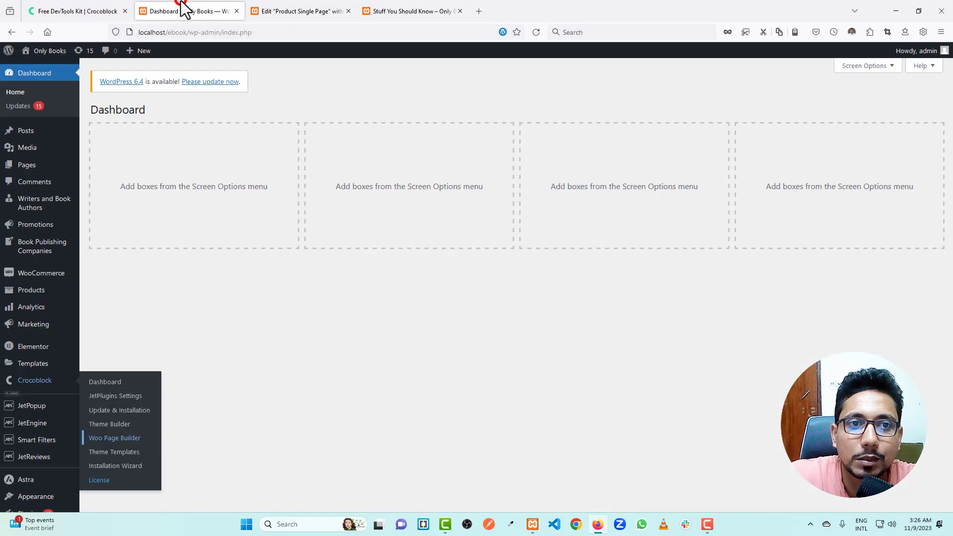
scroll(55, 390, down, 3)
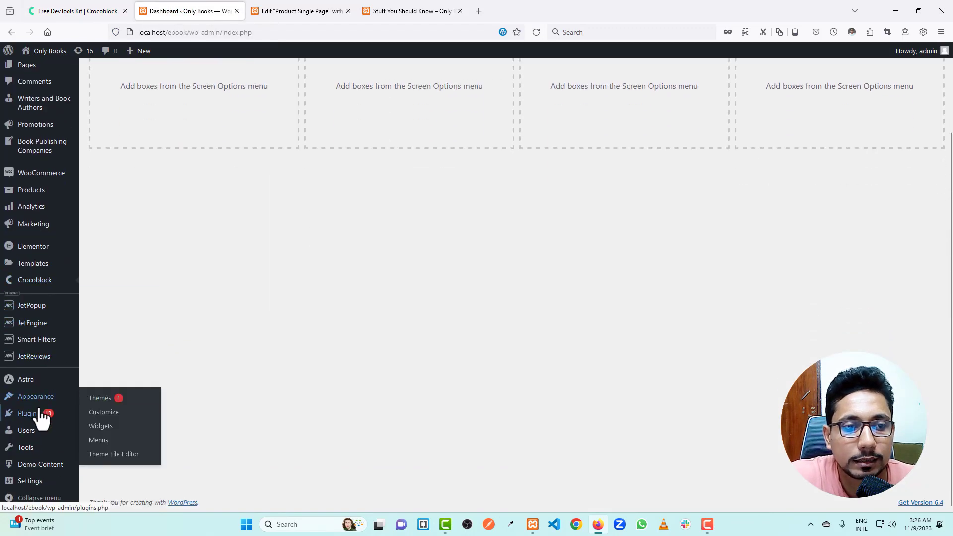
mouse_move(29, 420)
middle_click(119, 417)
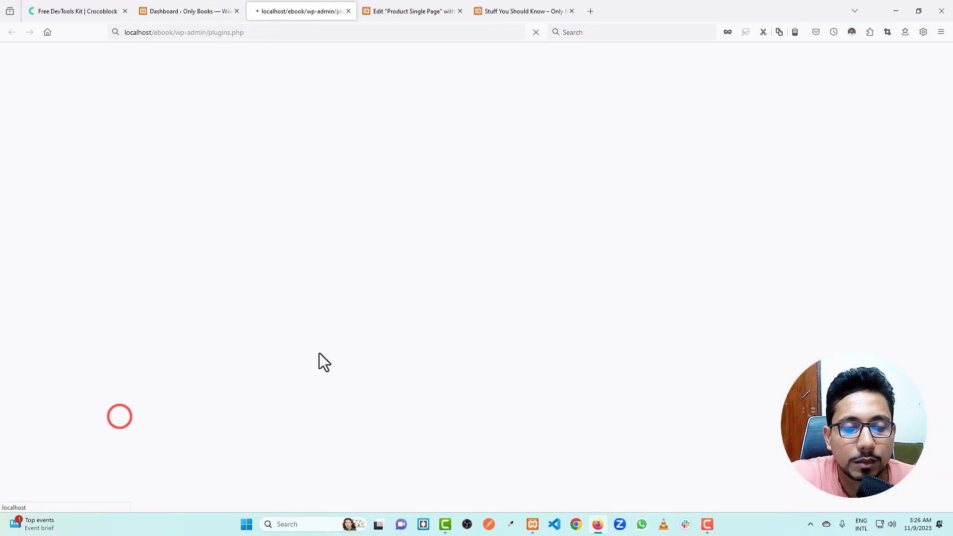
scroll(219, 224, down, 5)
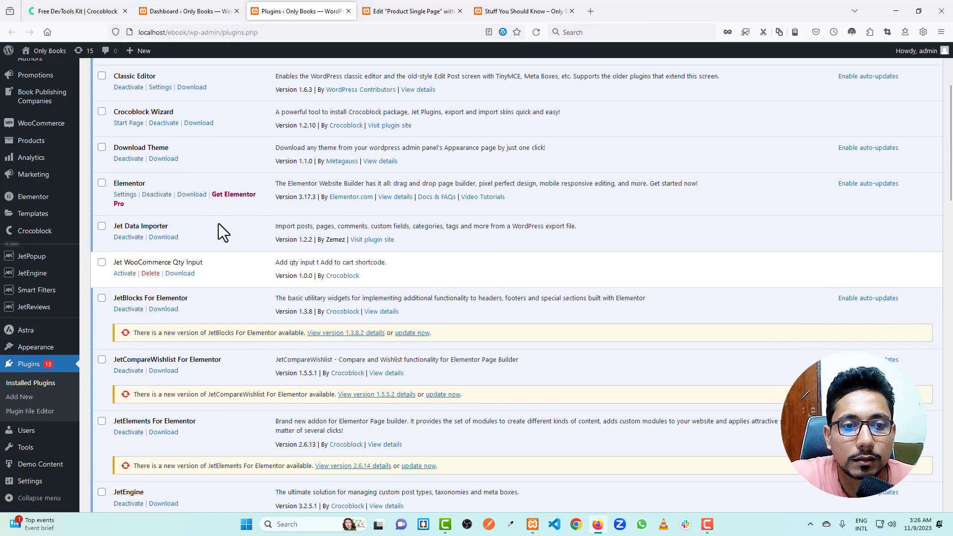
scroll(220, 225, down, 20)
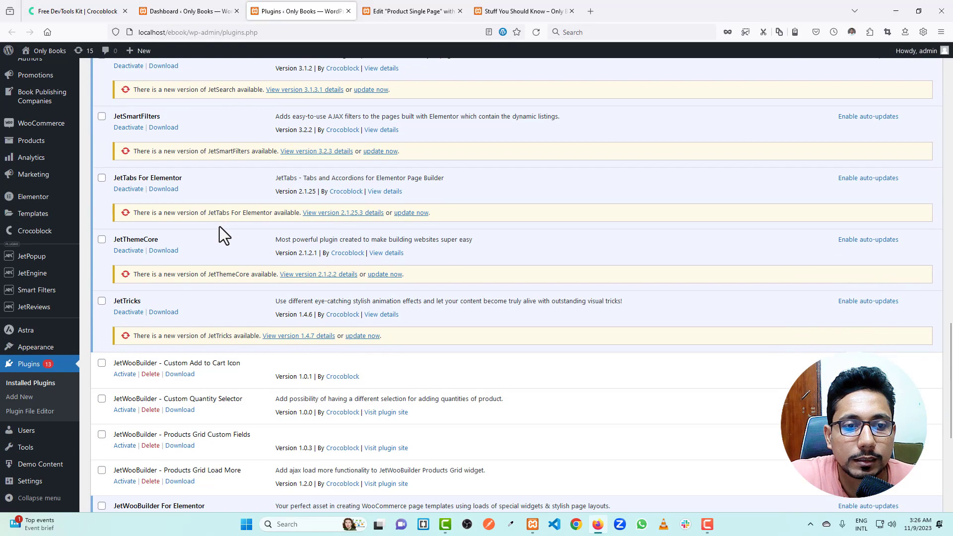
scroll(220, 230, up, 2)
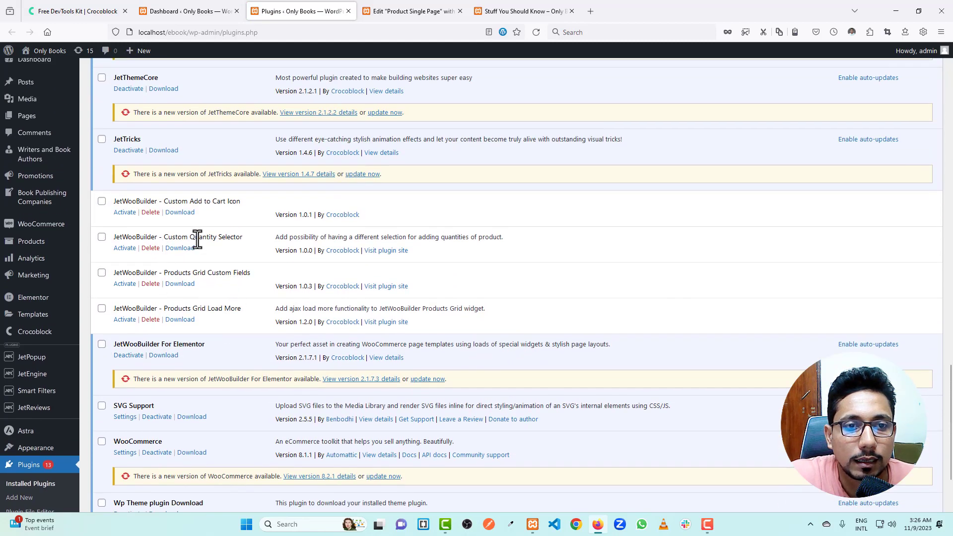
drag(164, 237, 240, 237)
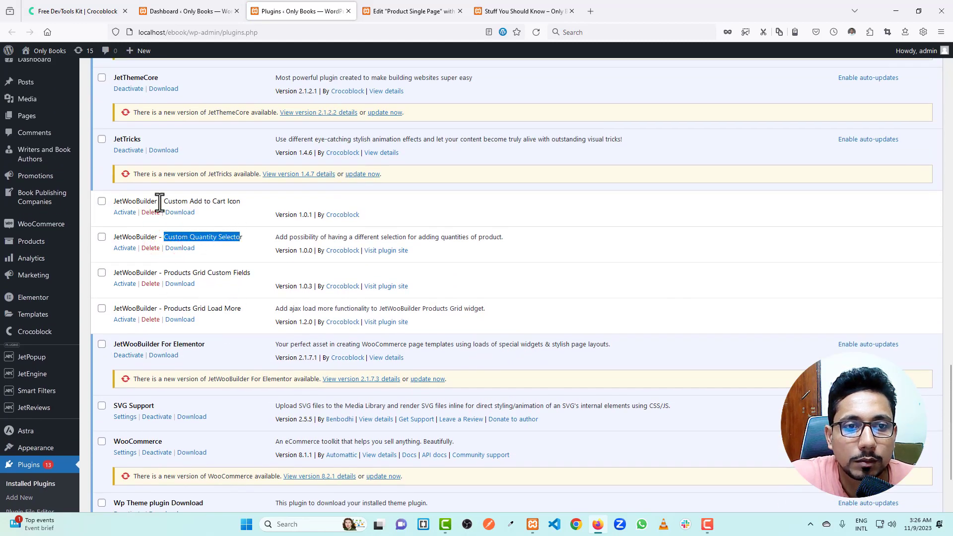
drag(164, 201, 241, 201)
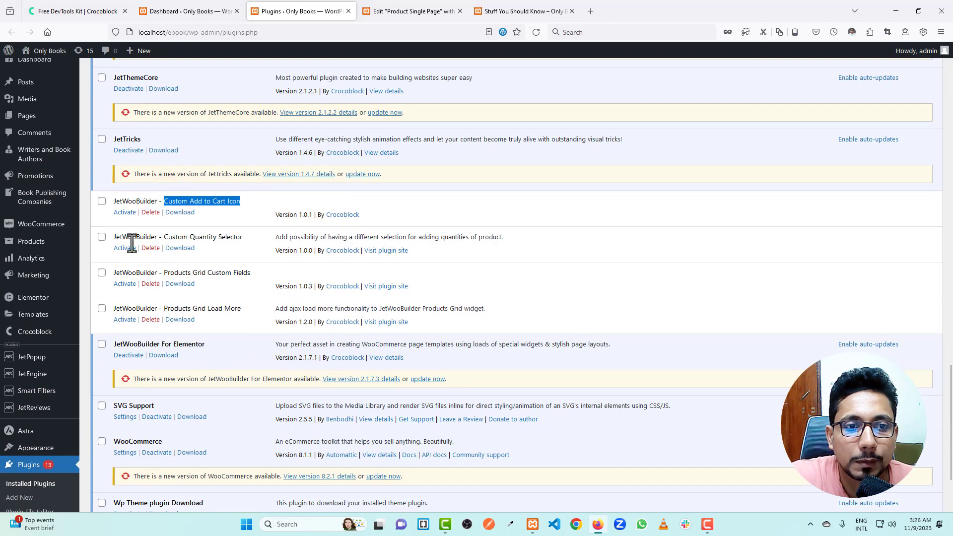
Activate the JetWooBuilder Custom Add to Cart Icon and Custom Quantity Selector plugins together with a bulk action
click(437, 10)
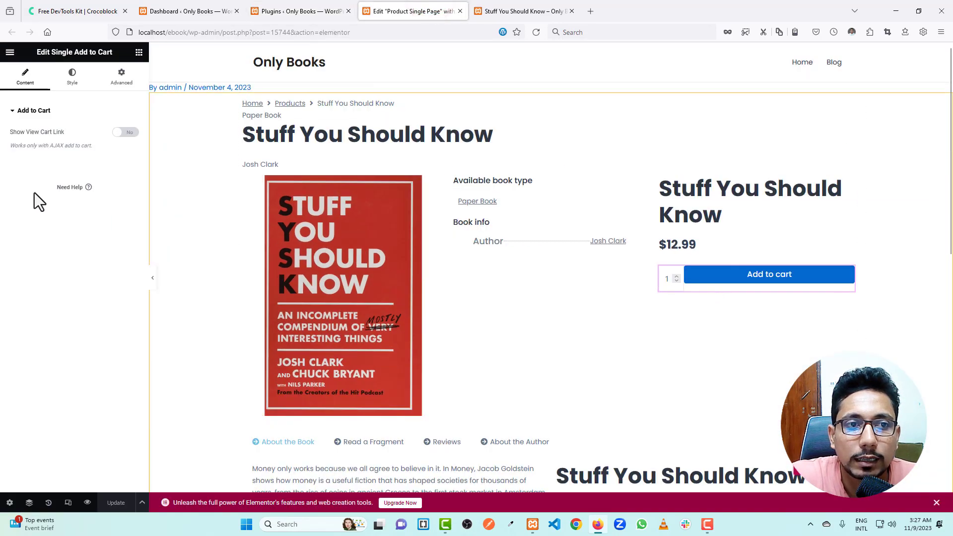
click(208, 10)
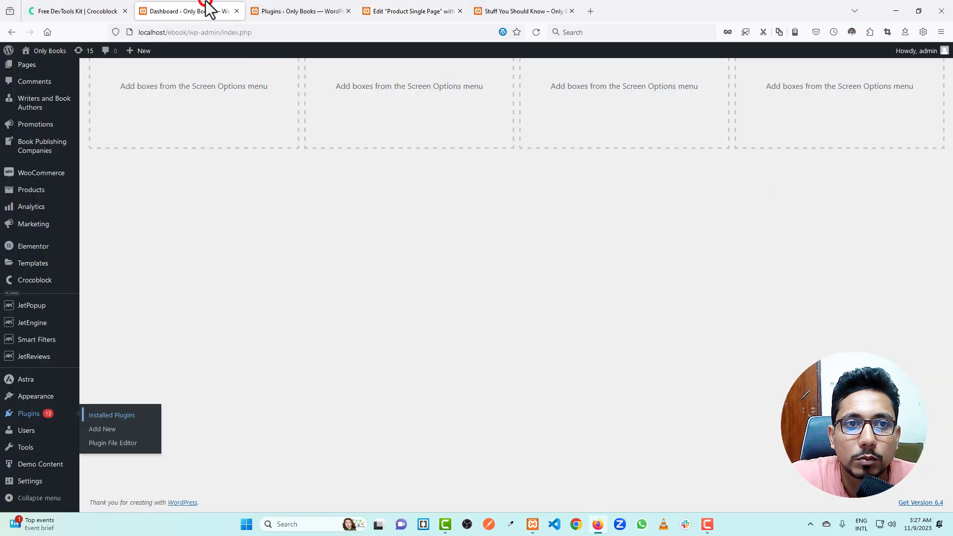
click(297, 10)
scroll(149, 347, down, 2)
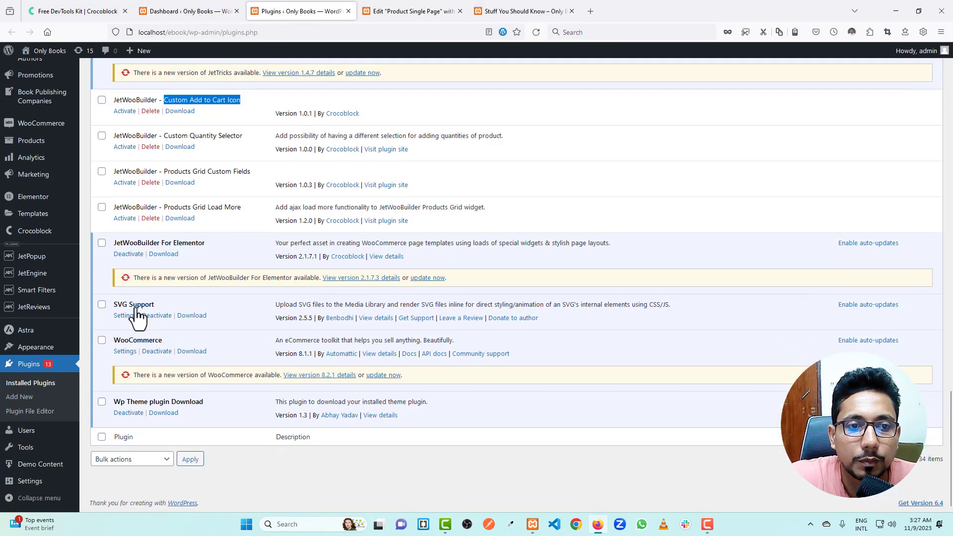
scroll(133, 283, up, 1)
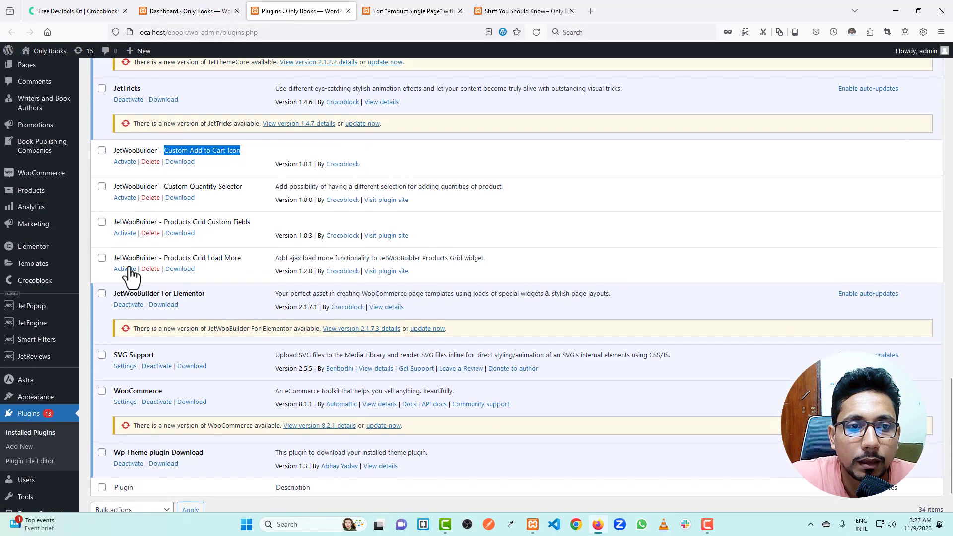
click(102, 221)
click(101, 222)
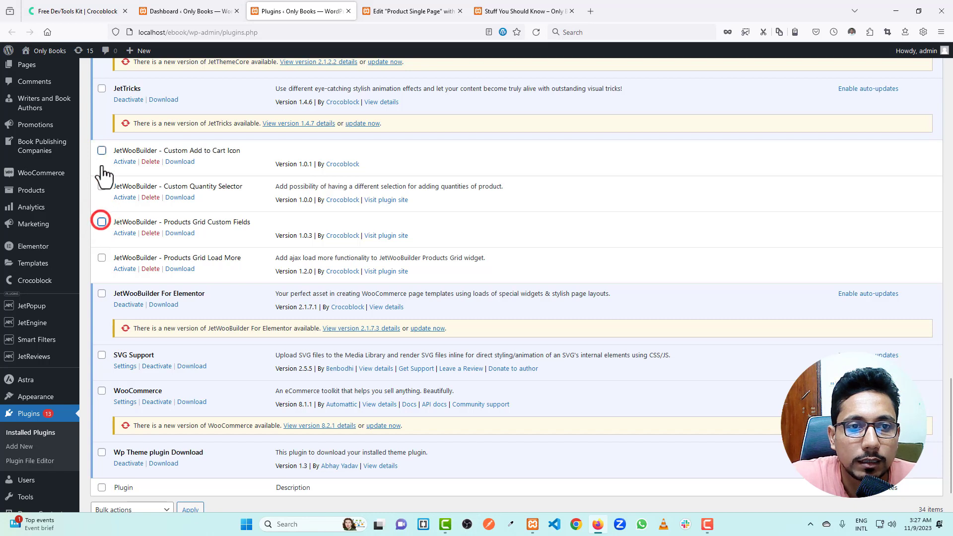
click(102, 150)
click(102, 187)
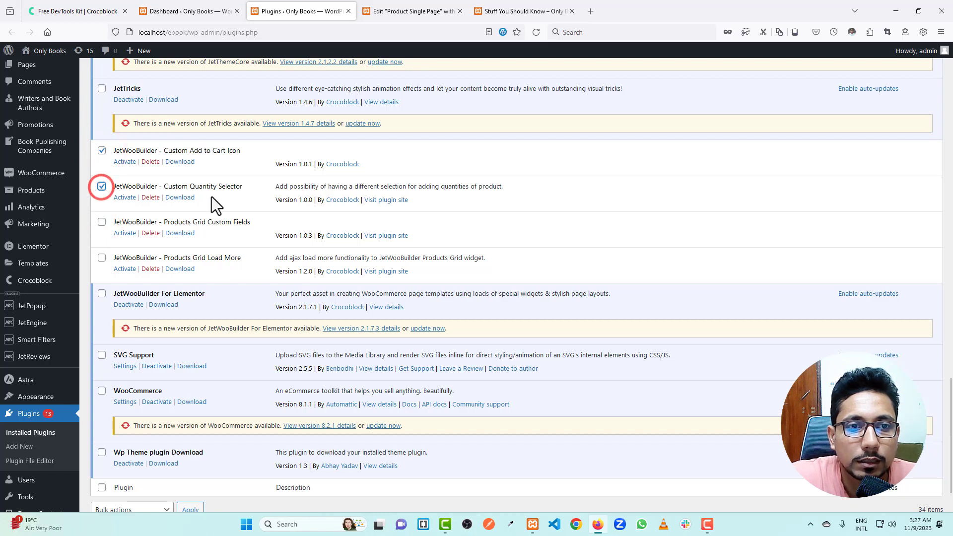
scroll(174, 246, down, 2)
click(132, 460)
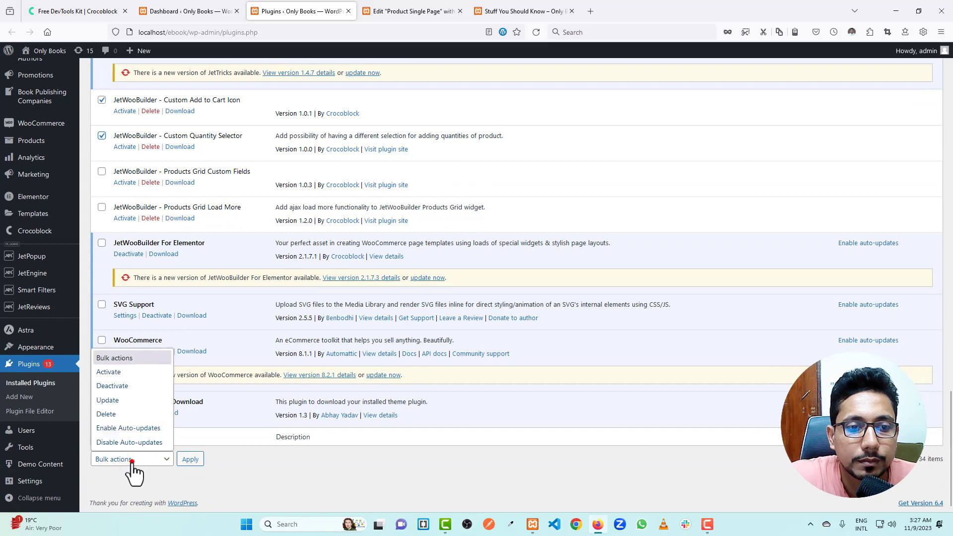
click(129, 374)
click(190, 459)
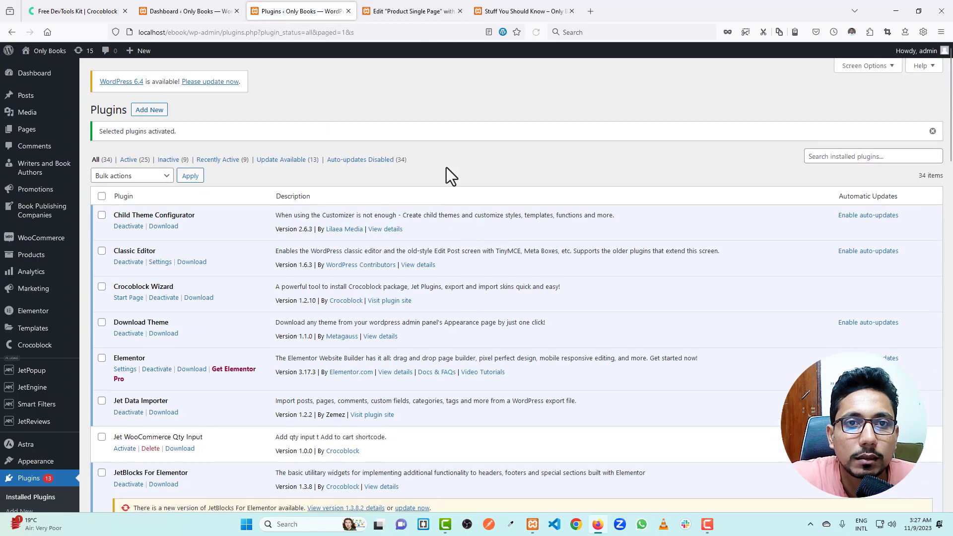
Reload the Elementor editor of the Product Single Page template
click(412, 11)
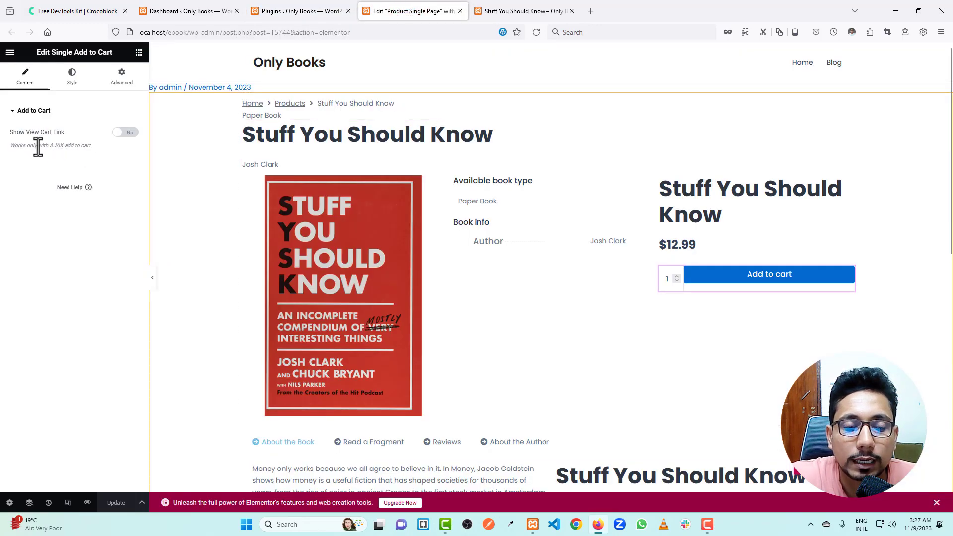
click(537, 33)
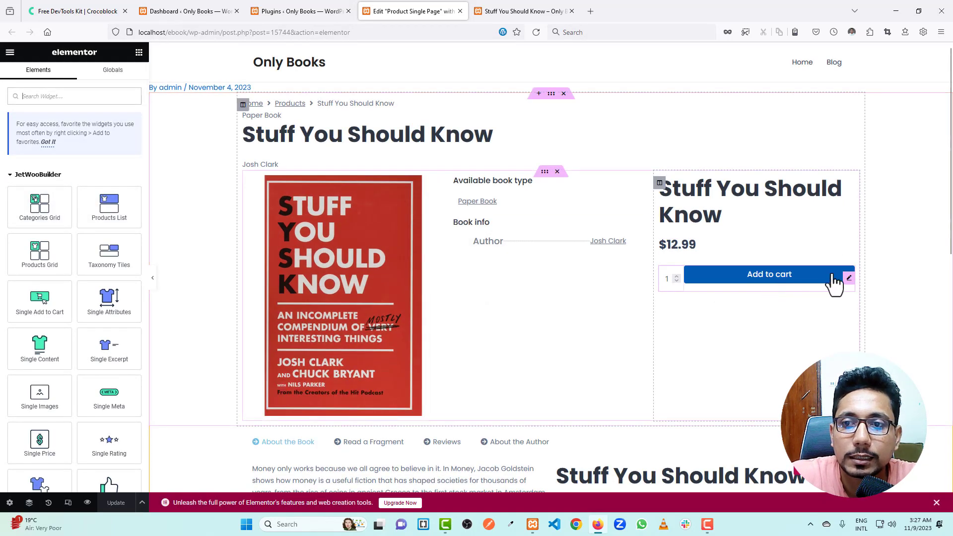
Open the Single Add to Cart widget's settings and enable its custom add-to-cart icon
click(848, 279)
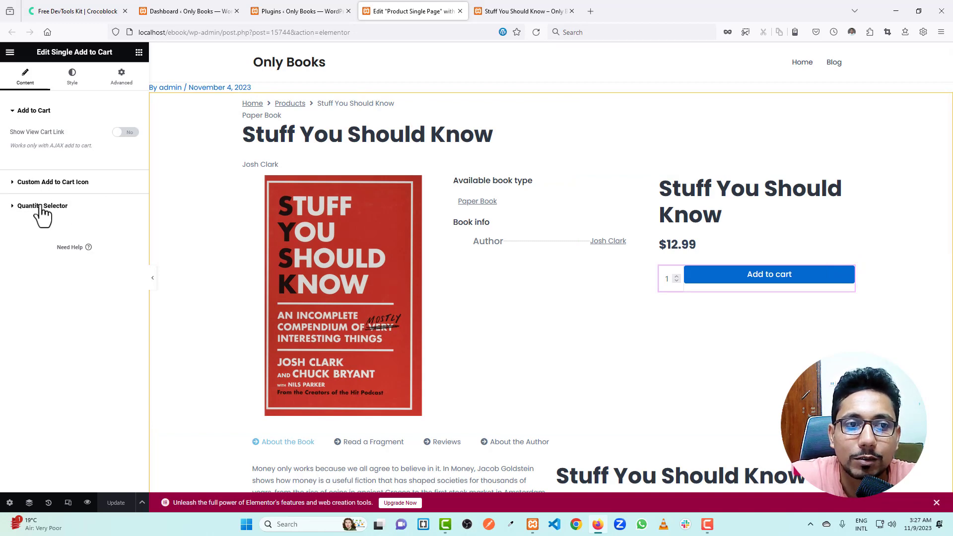
click(43, 184)
click(123, 157)
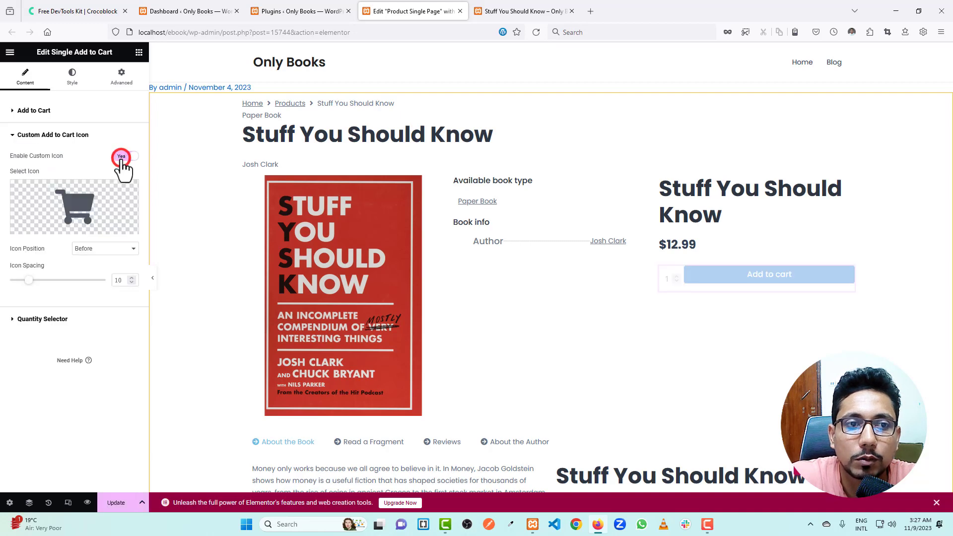
Replace the add-to-cart button's icon with the Trash alt icon from the icon library
mouse_move(69, 211)
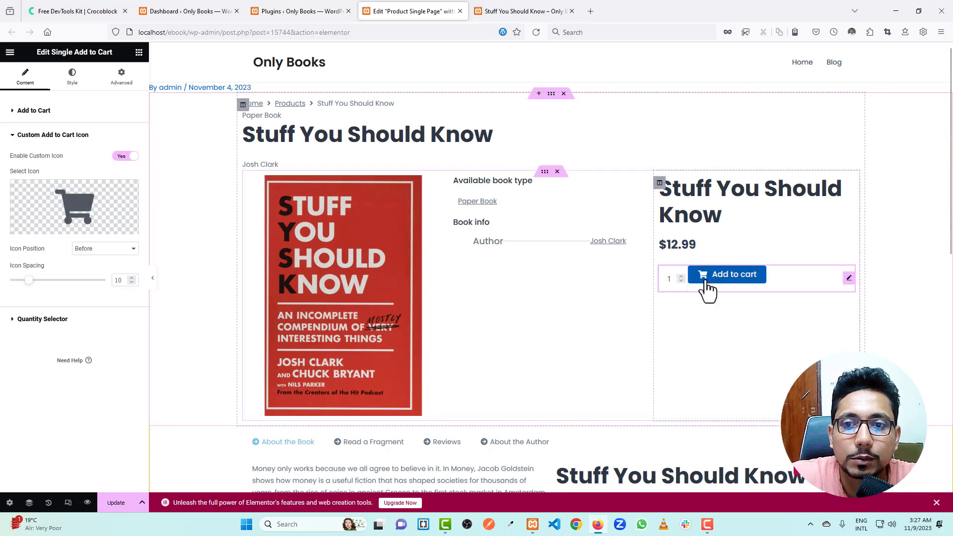
click(65, 221)
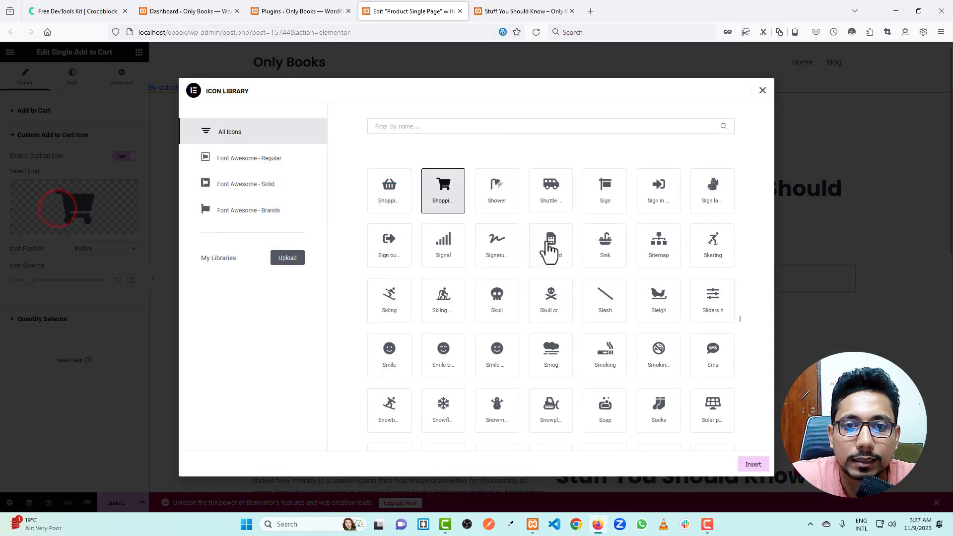
scroll(546, 248, down, 5)
scroll(453, 240, down, 10)
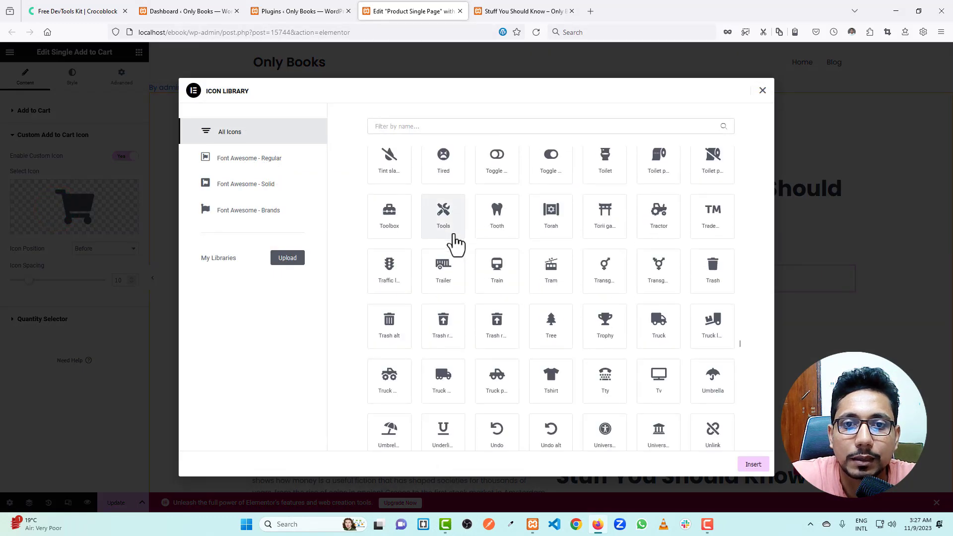
scroll(571, 243, down, 2)
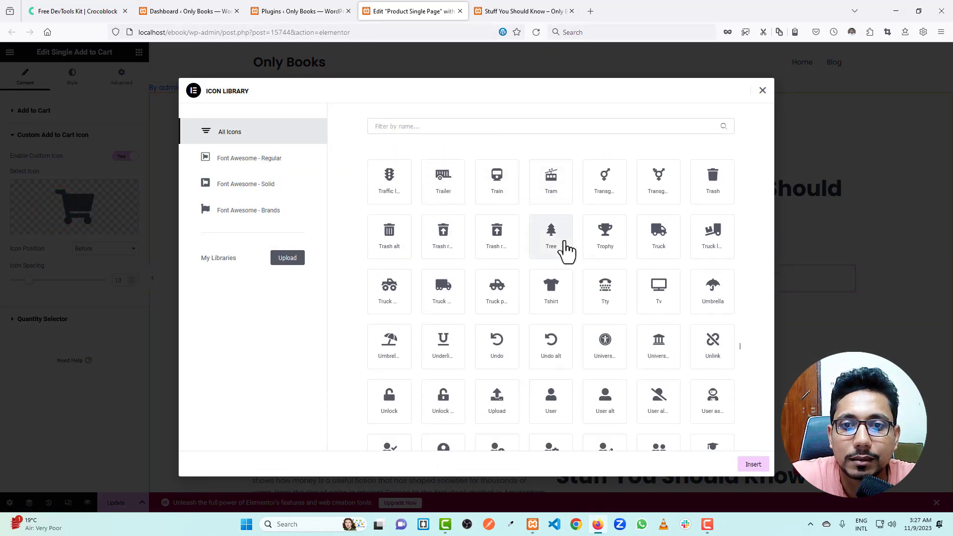
scroll(566, 251, up, 1)
click(391, 284)
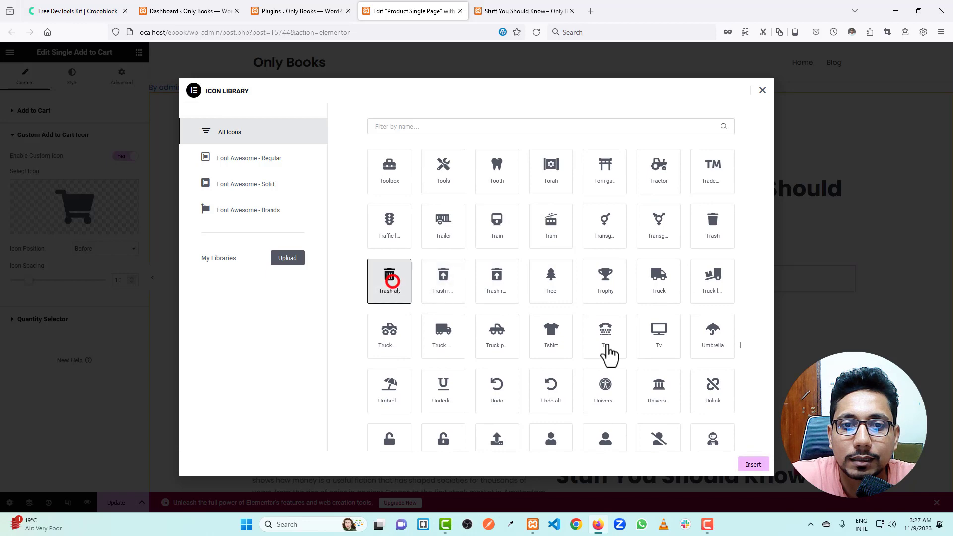
click(753, 463)
click(753, 465)
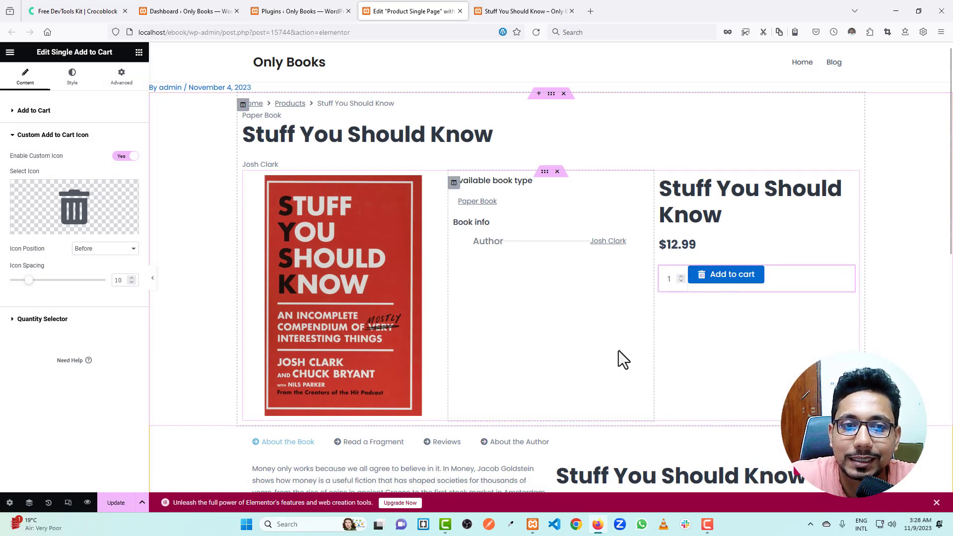
Set the add-to-cart icon's position to After and its spacing to 21
click(94, 248)
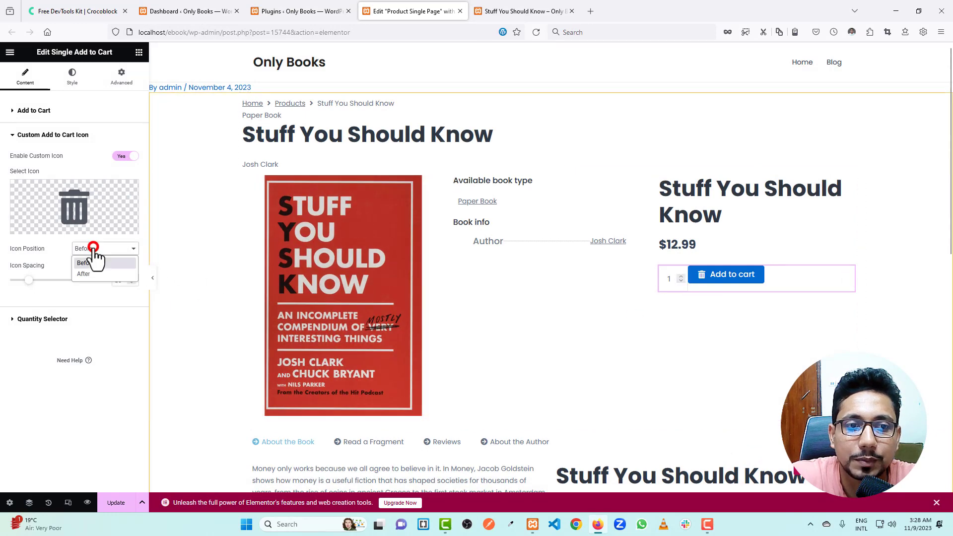
click(94, 268)
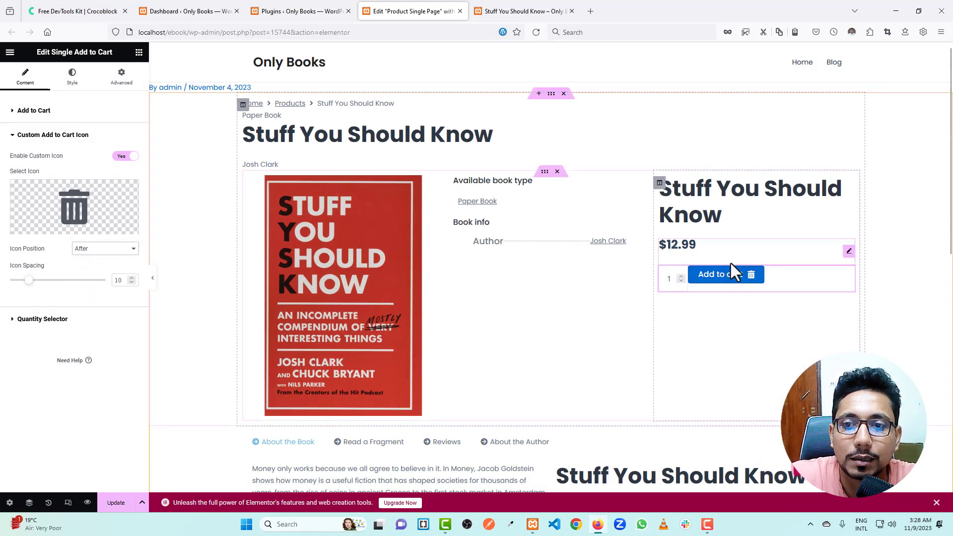
drag(29, 280, 50, 281)
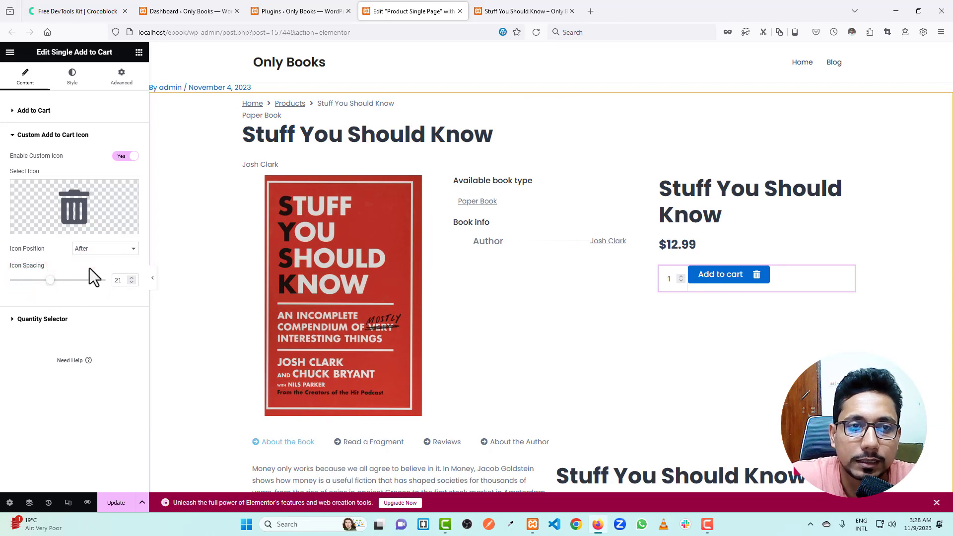
Examine the Single Add to Cart widget's style options for the button, custom icon and quantity
click(73, 77)
scroll(50, 164, down, 1)
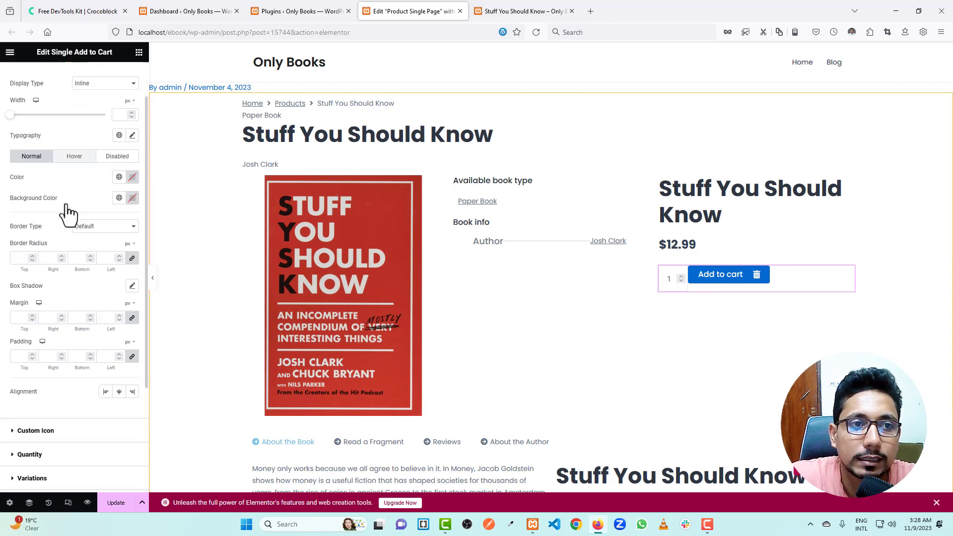
scroll(55, 193, down, 3)
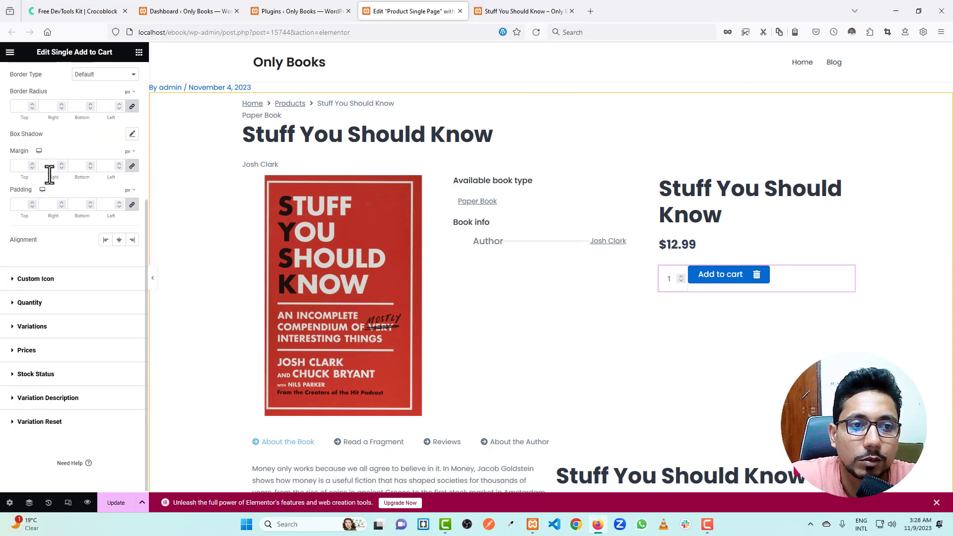
click(52, 278)
click(54, 243)
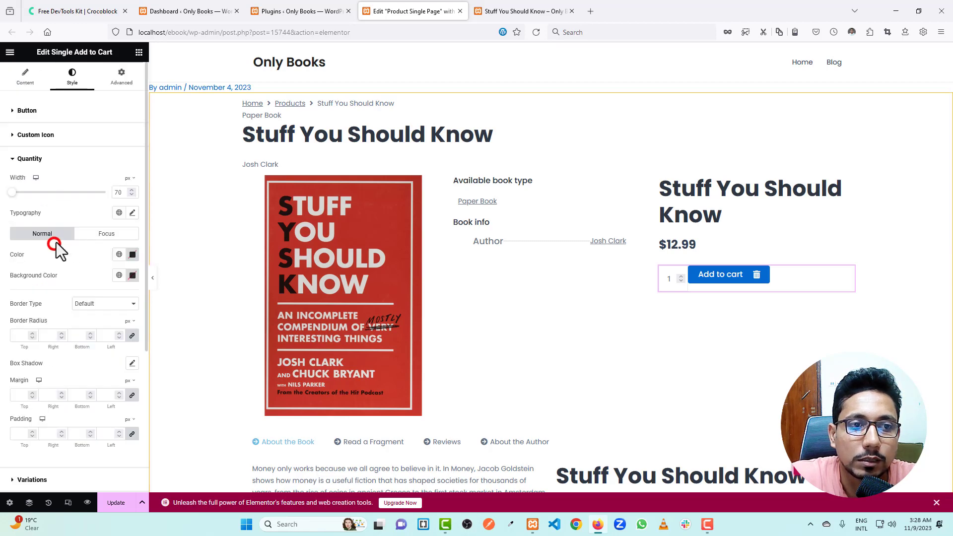
Enable the Single Add to Cart widget's quantity selector and set its buttons width to 10%
click(26, 78)
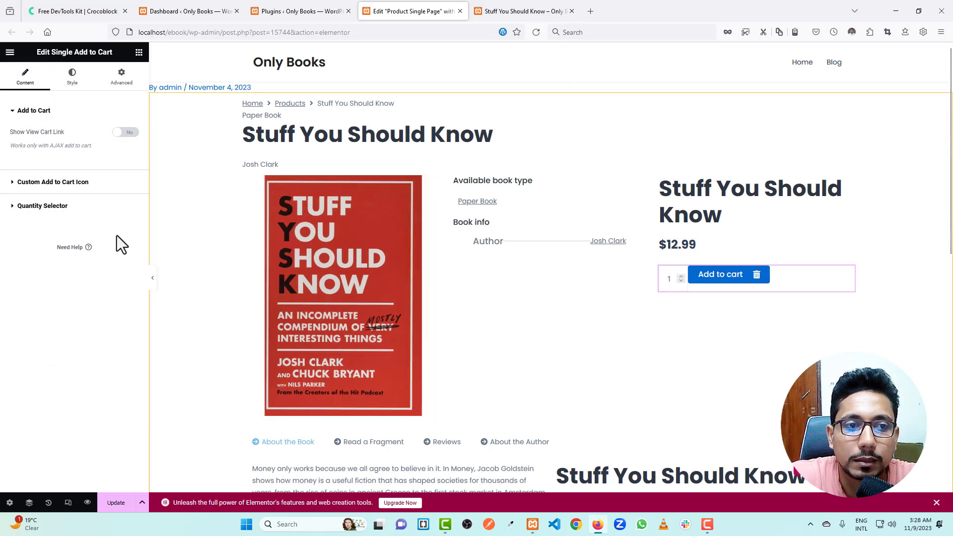
click(60, 206)
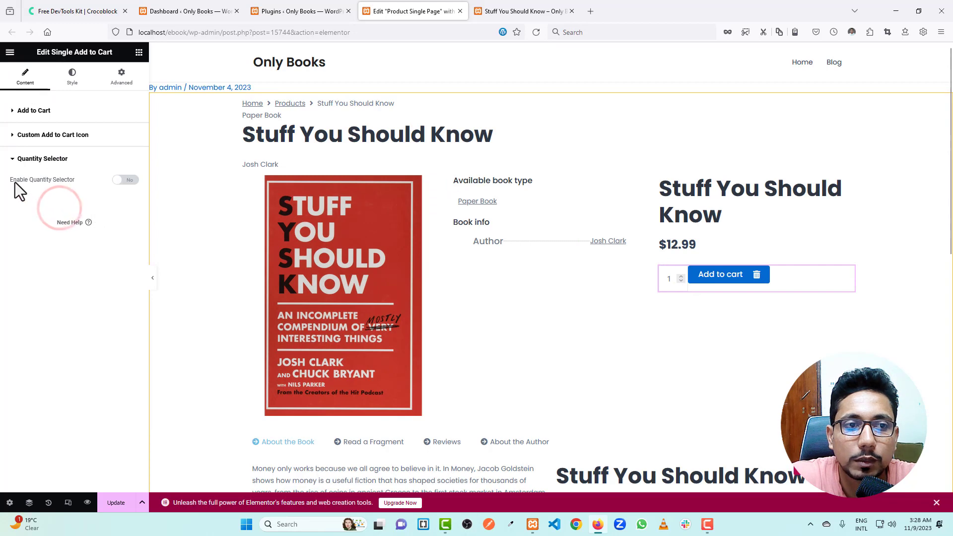
click(119, 182)
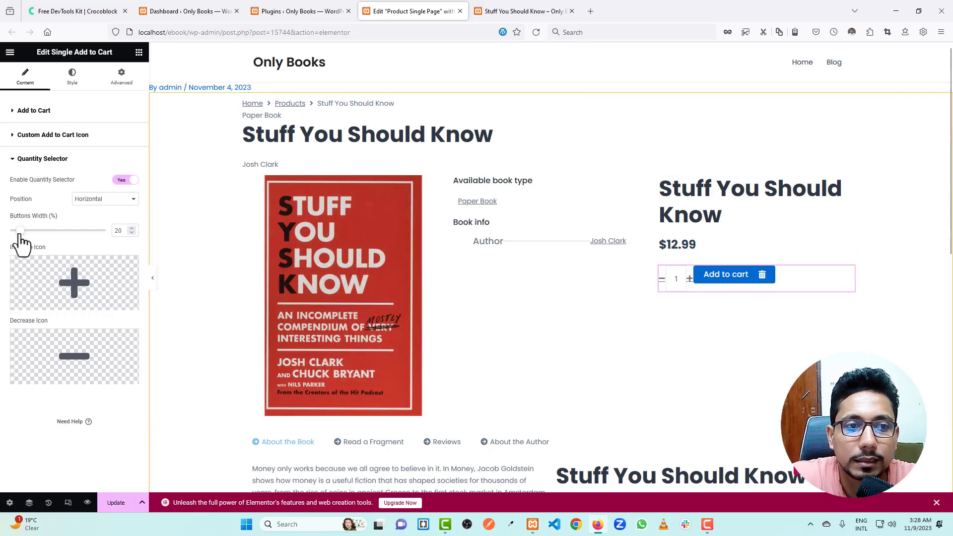
mouse_move(20, 235)
mouse_down()
mouse_move(75, 241)
mouse_move(4, 243)
mouse_up()
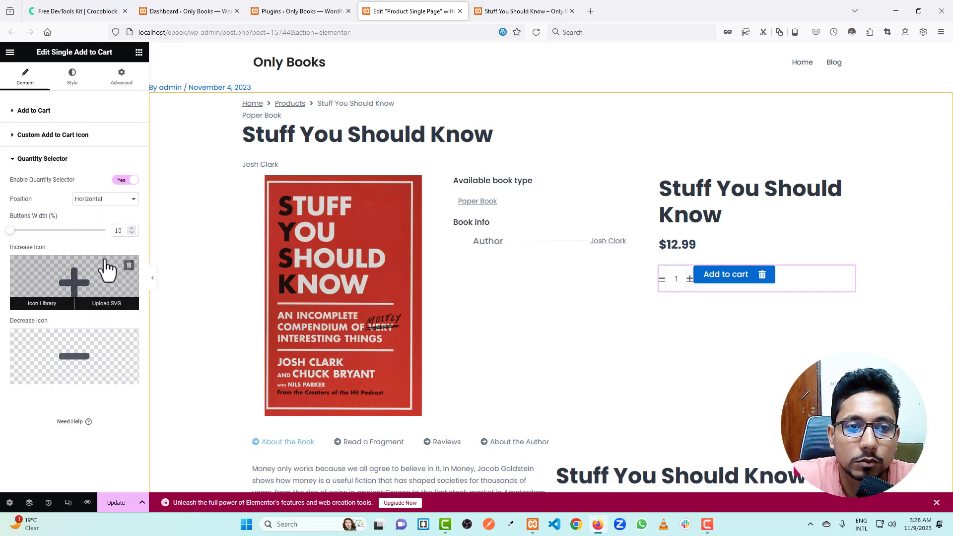
Try the Vertical, Start and End positions for the quantity selector and return it to Horizontal
click(112, 199)
click(109, 226)
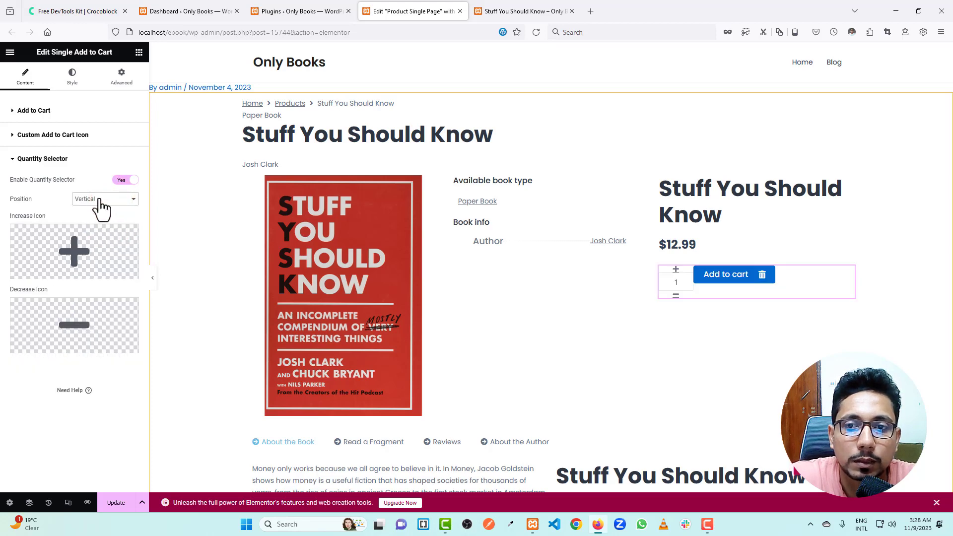
click(99, 198)
click(93, 240)
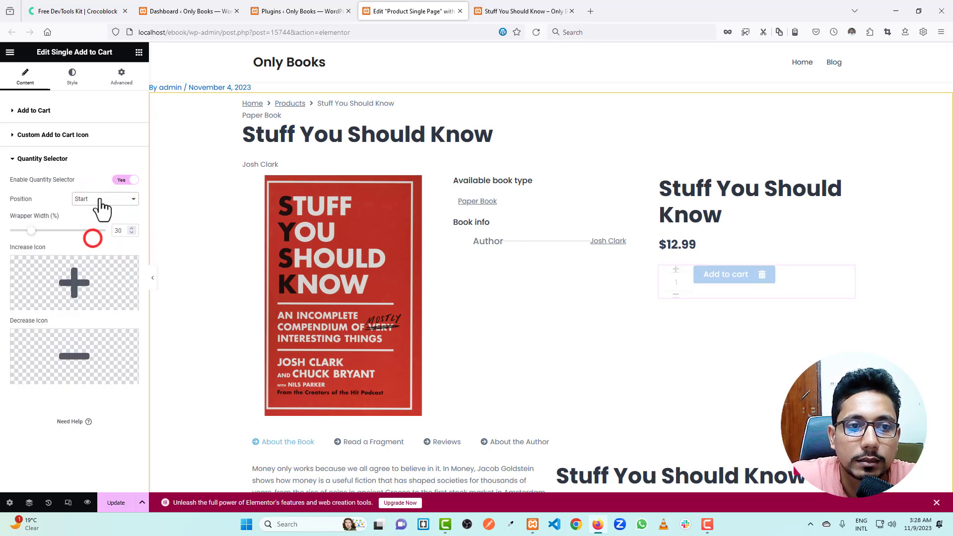
click(100, 199)
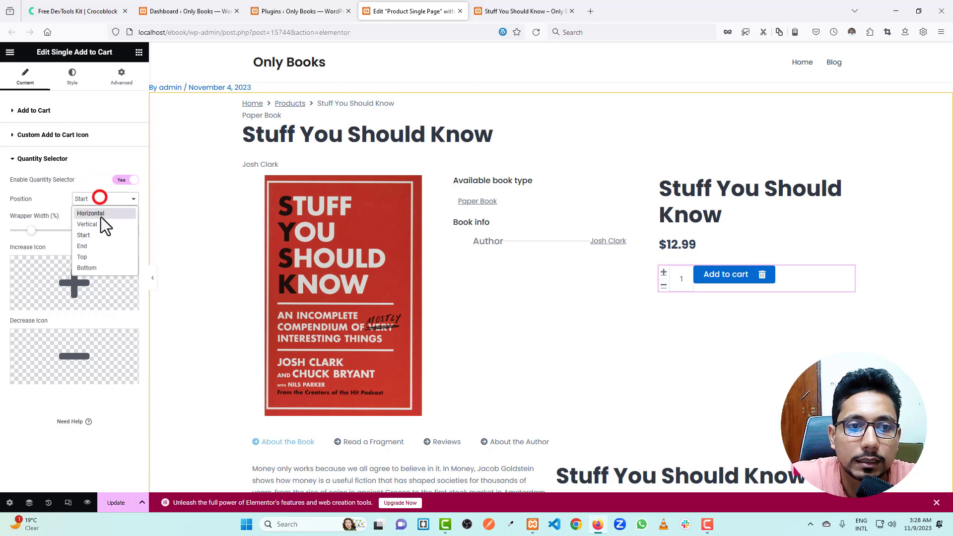
click(97, 245)
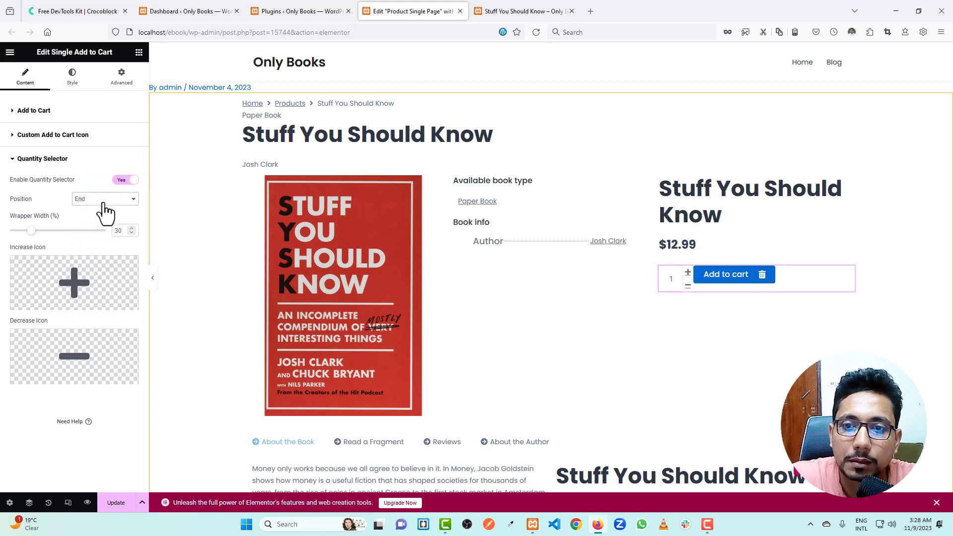
click(103, 203)
click(102, 212)
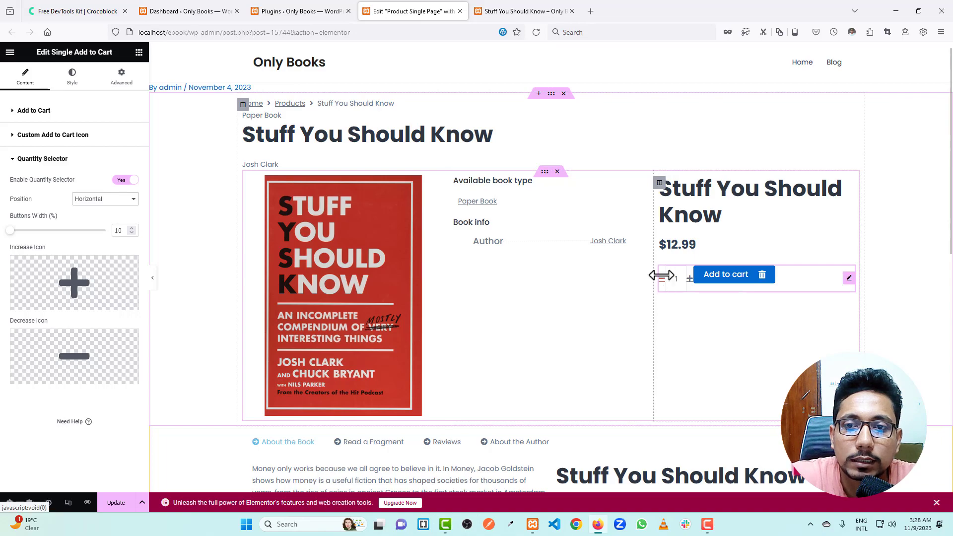
Look over the installed plugins list and the live product page, and return to the template in the Elementor editor
click(215, 10)
click(286, 10)
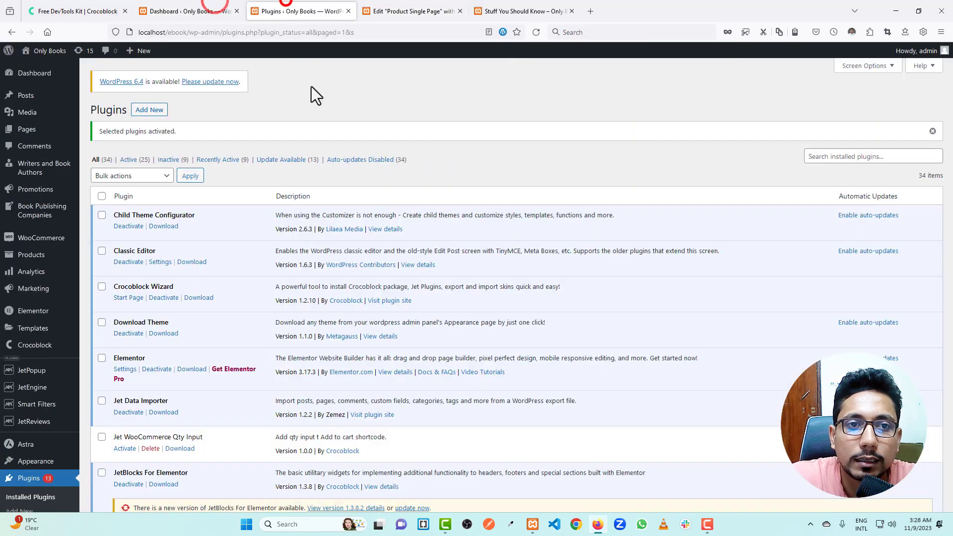
scroll(149, 338, down, 3)
scroll(264, 330, up, 5)
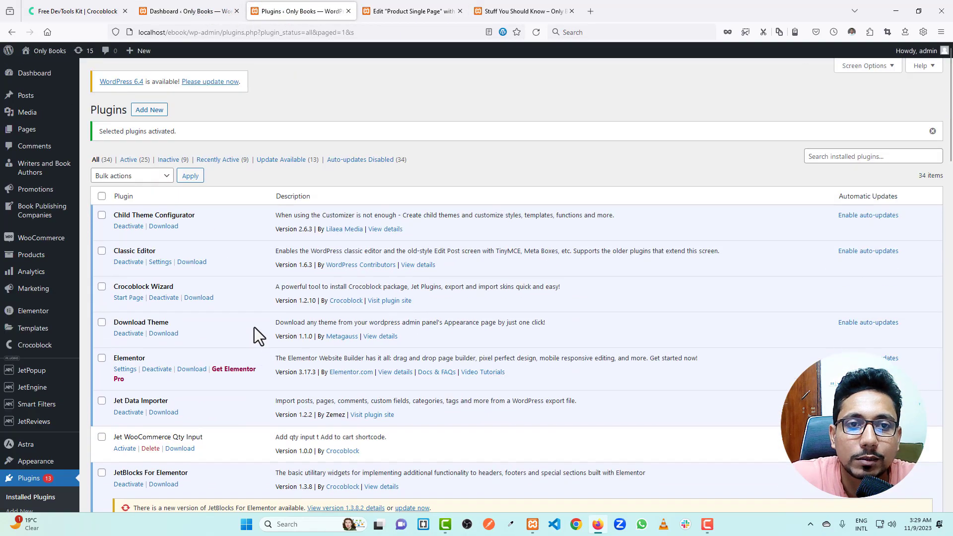
click(412, 11)
click(517, 7)
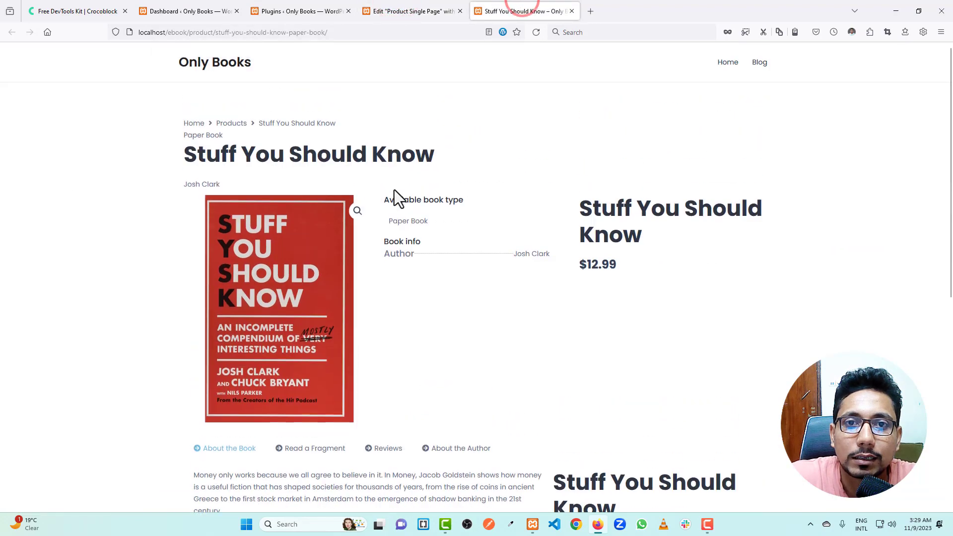
click(413, 11)
scroll(458, 164, down, 3)
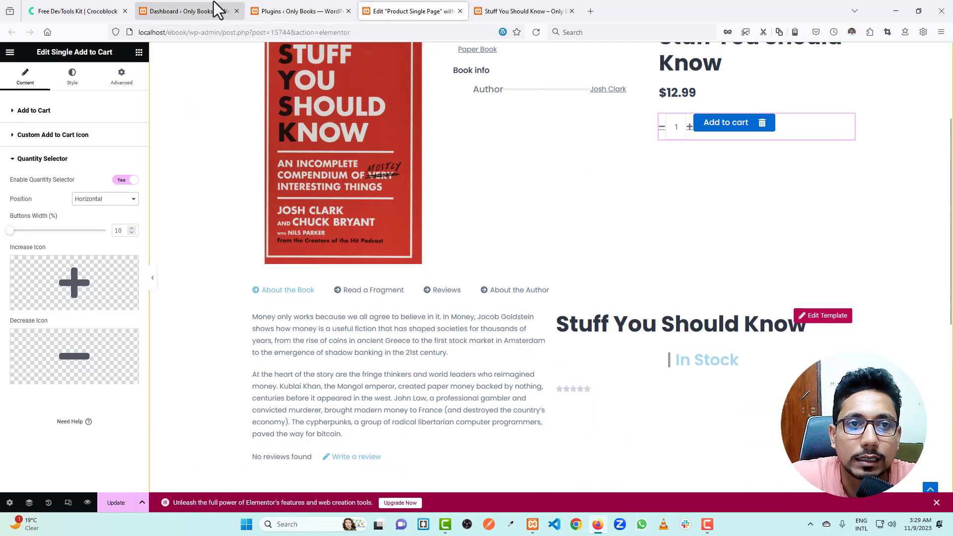
Find the Products Grid Custom Fields add-on on the Crocoblock free tools page
click(54, 9)
scroll(385, 256, down, 3)
drag(250, 221, 317, 239)
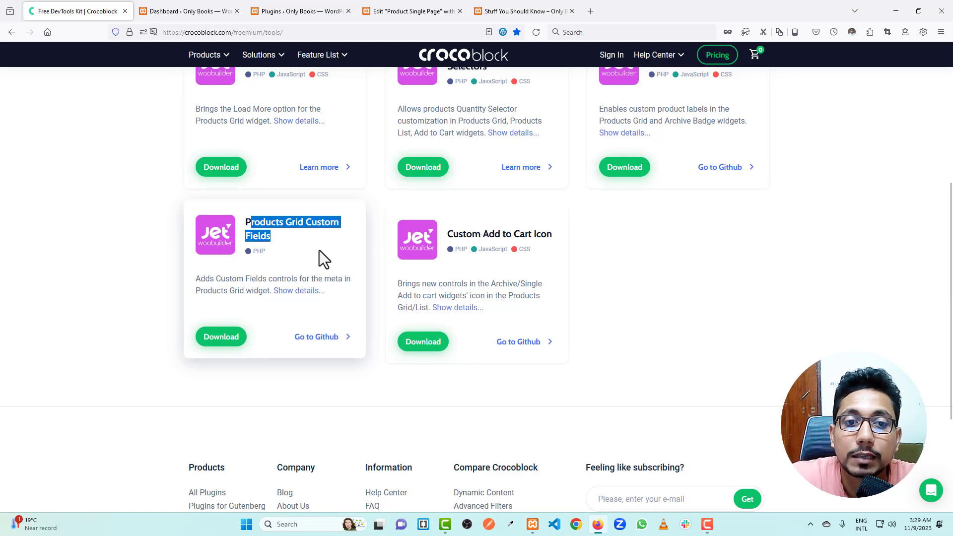
Add a single-column section at the end of the Product Single Page template and place a Products Grid widget in it
click(416, 10)
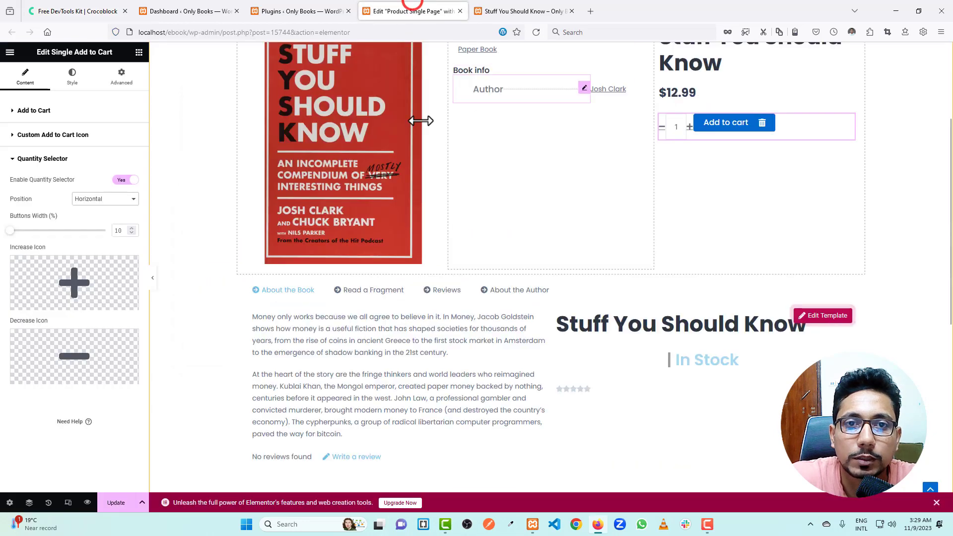
scroll(497, 163, down, 4)
scroll(517, 213, down, 3)
click(549, 346)
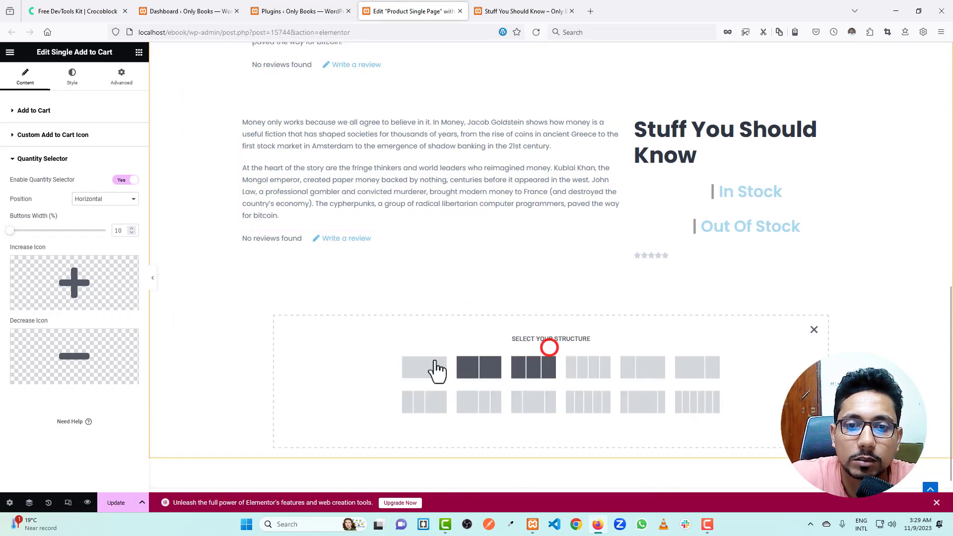
click(416, 369)
click(550, 287)
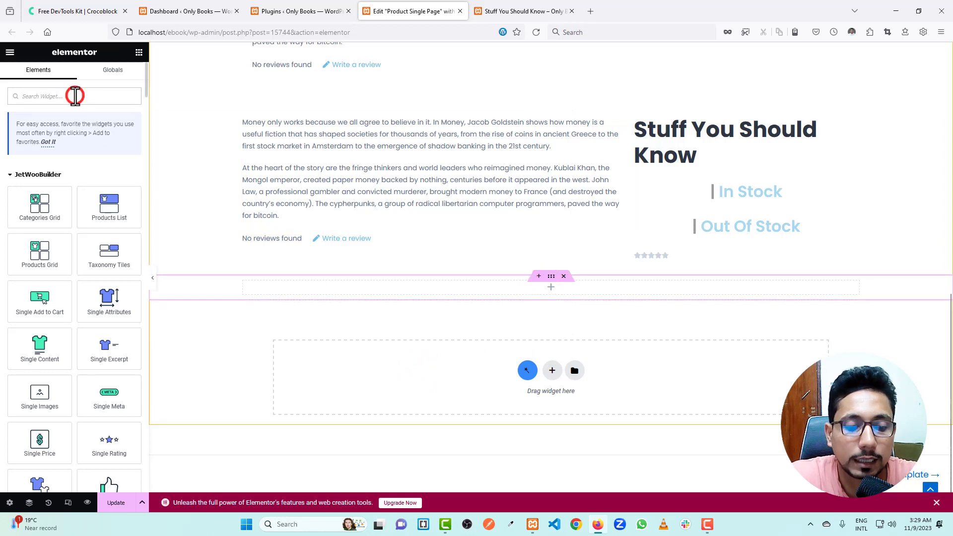
text(pro)
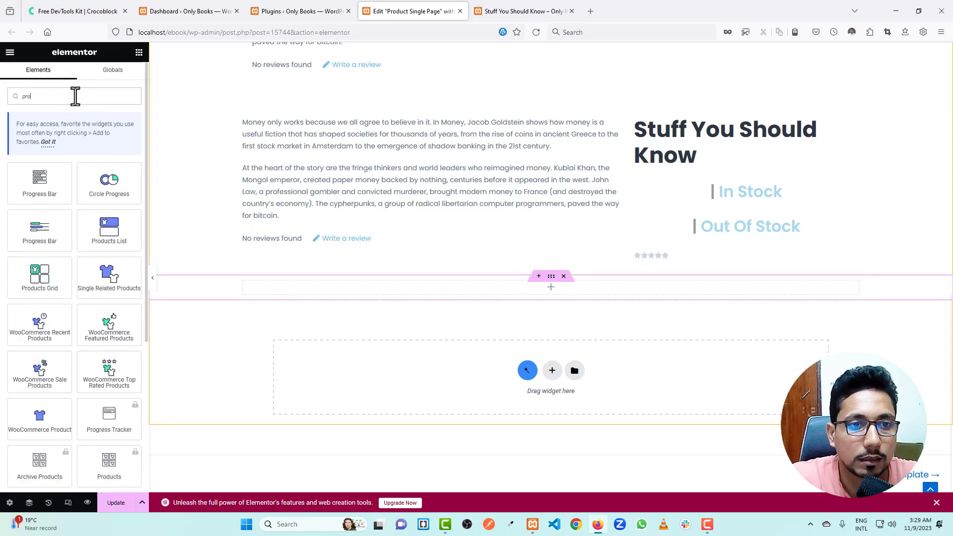
drag(35, 281, 517, 294)
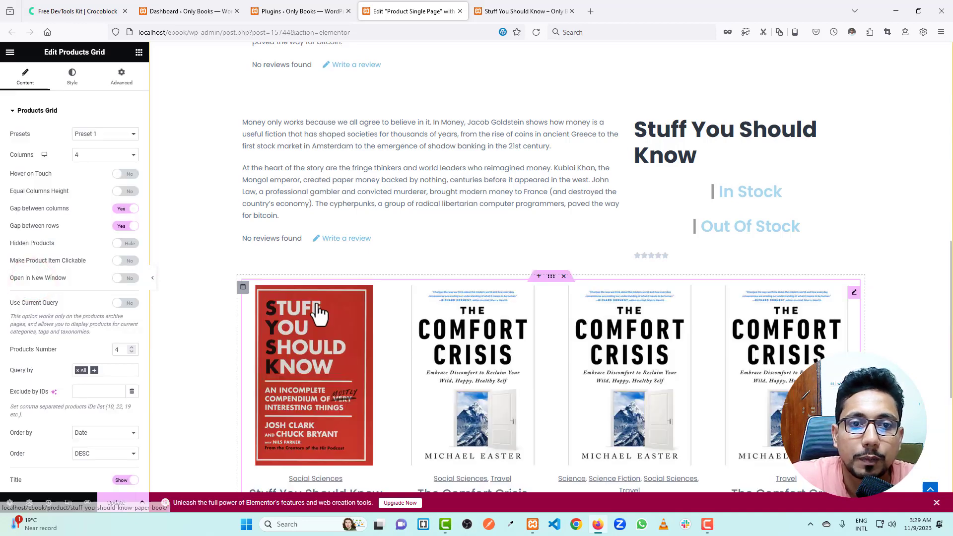
Examine the Products Grid widget's content setting groups and check them against the Products Grid Custom Fields description on the Crocoblock tools page
scroll(492, 333, down, 5)
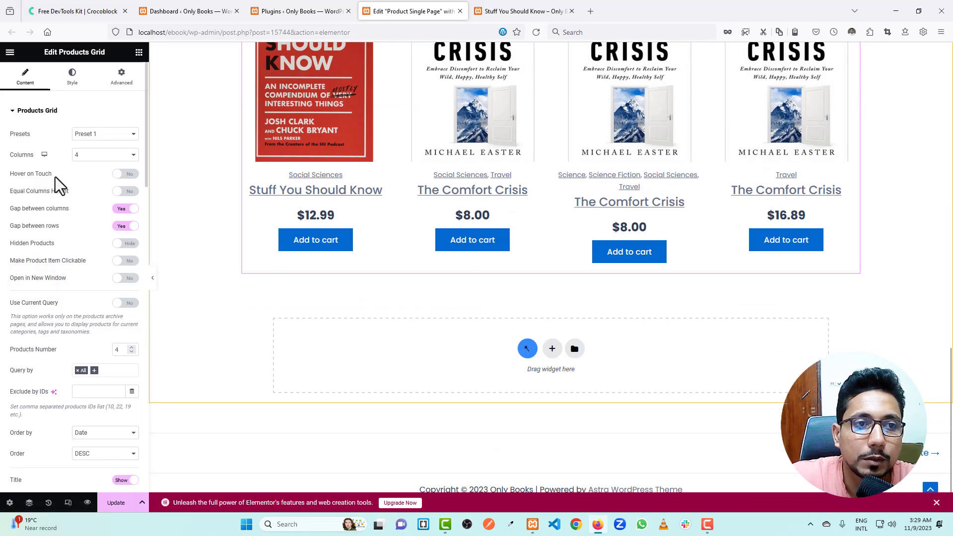
click(33, 114)
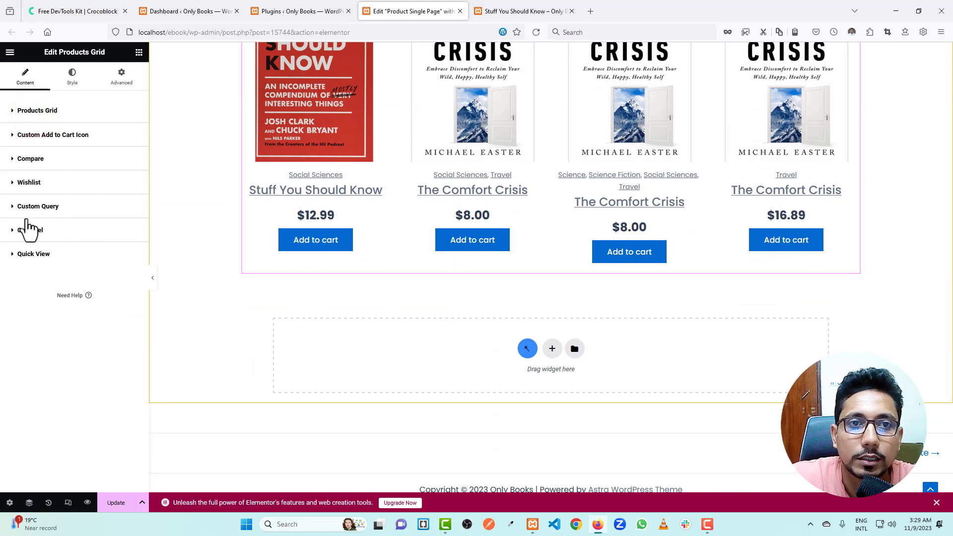
click(80, 9)
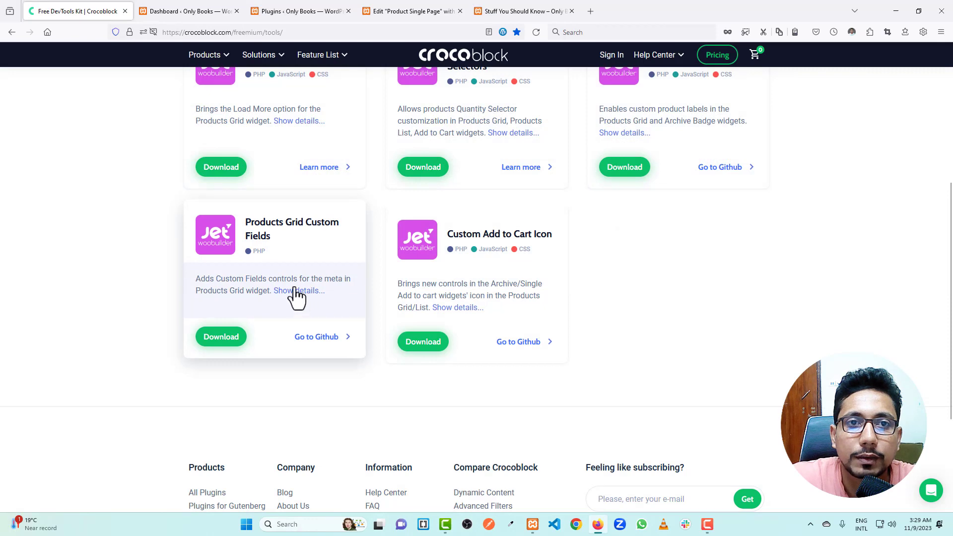
click(414, 9)
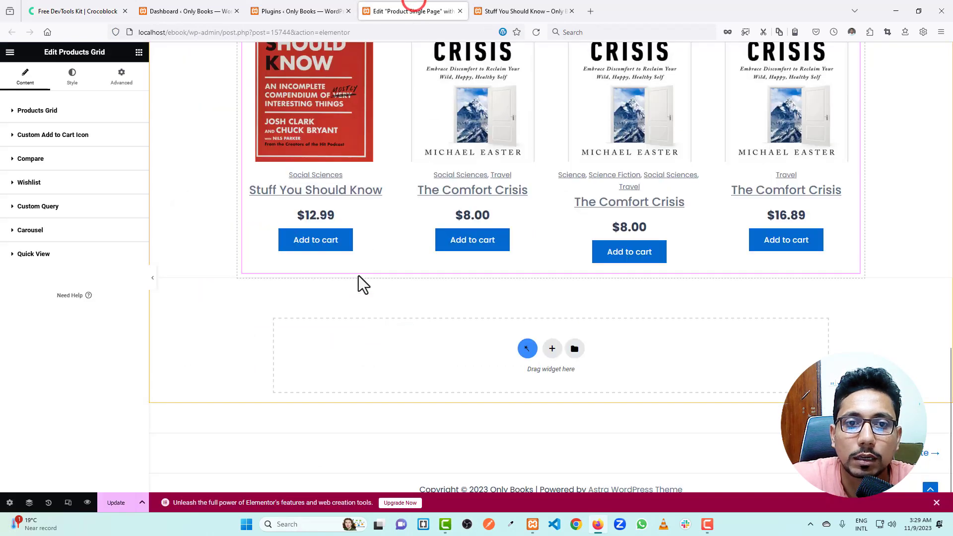
scroll(307, 298, up, 1)
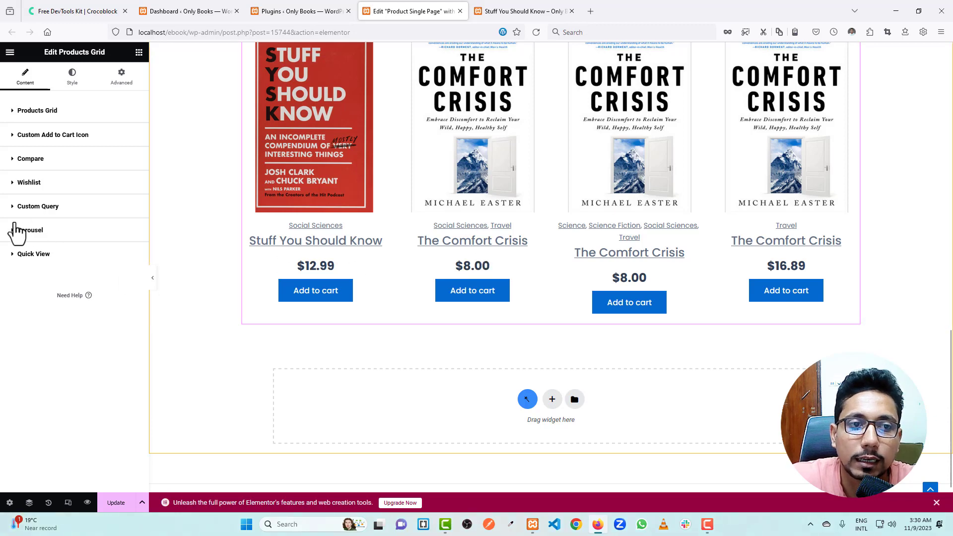
Switch to the Crocoblock free tools page and review the JetWooBuilder add-ons, including Custom Products Badges
click(79, 11)
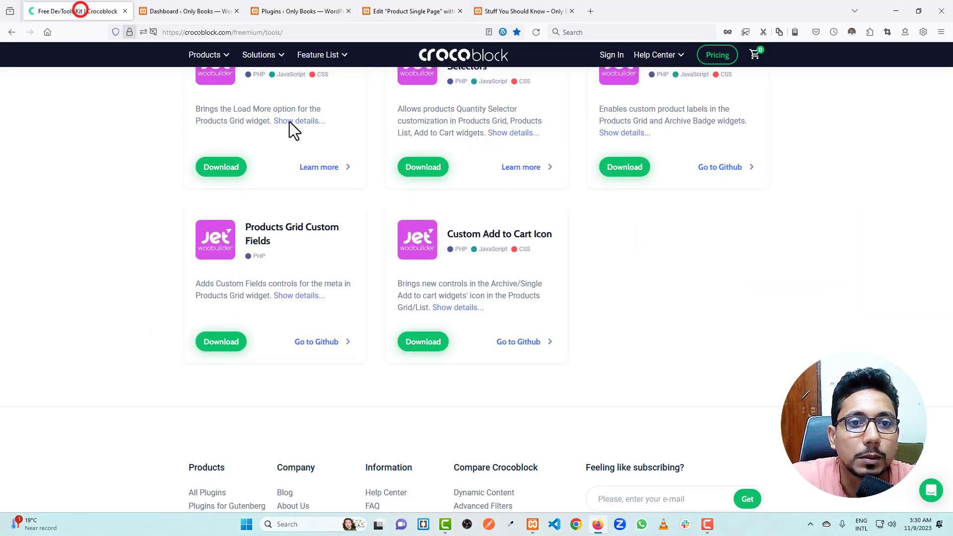
scroll(290, 127, up, 3)
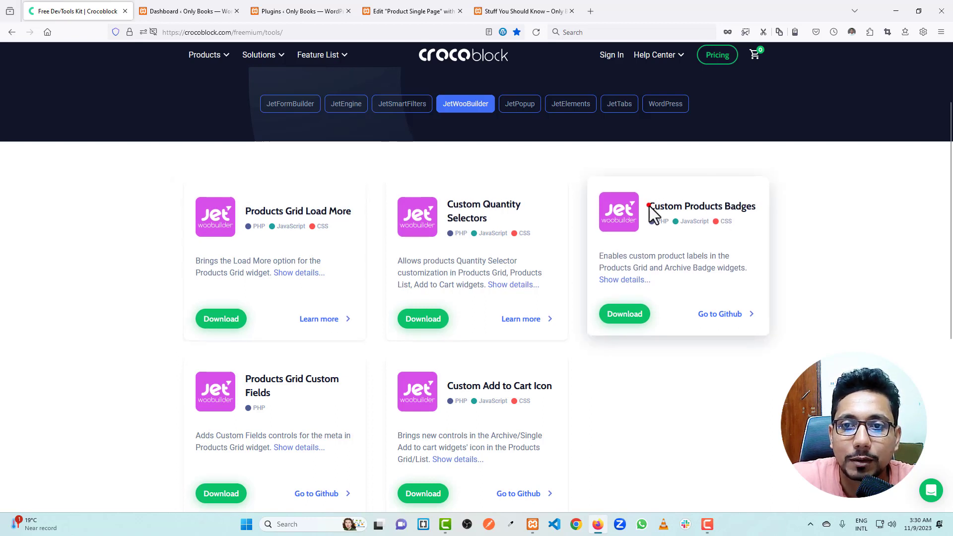
drag(650, 206, 819, 239)
click(825, 242)
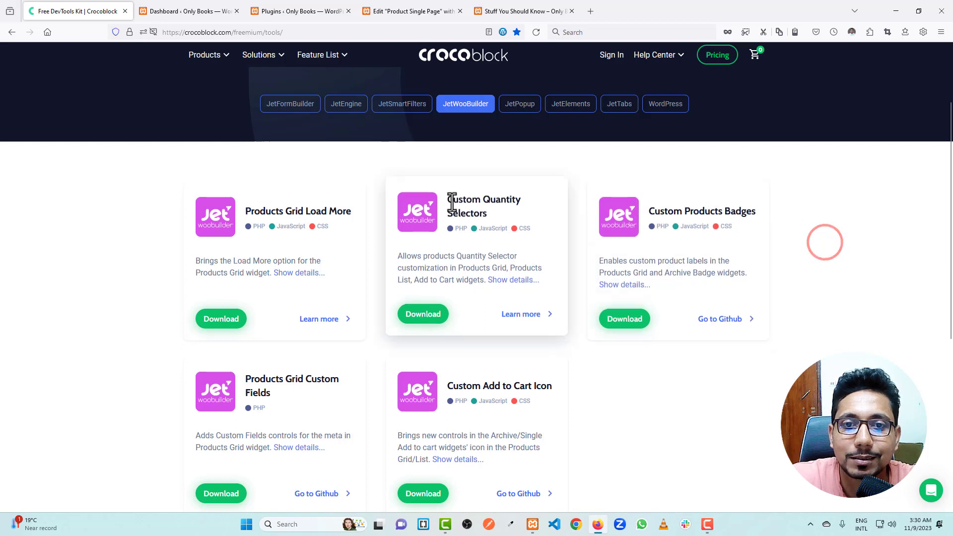